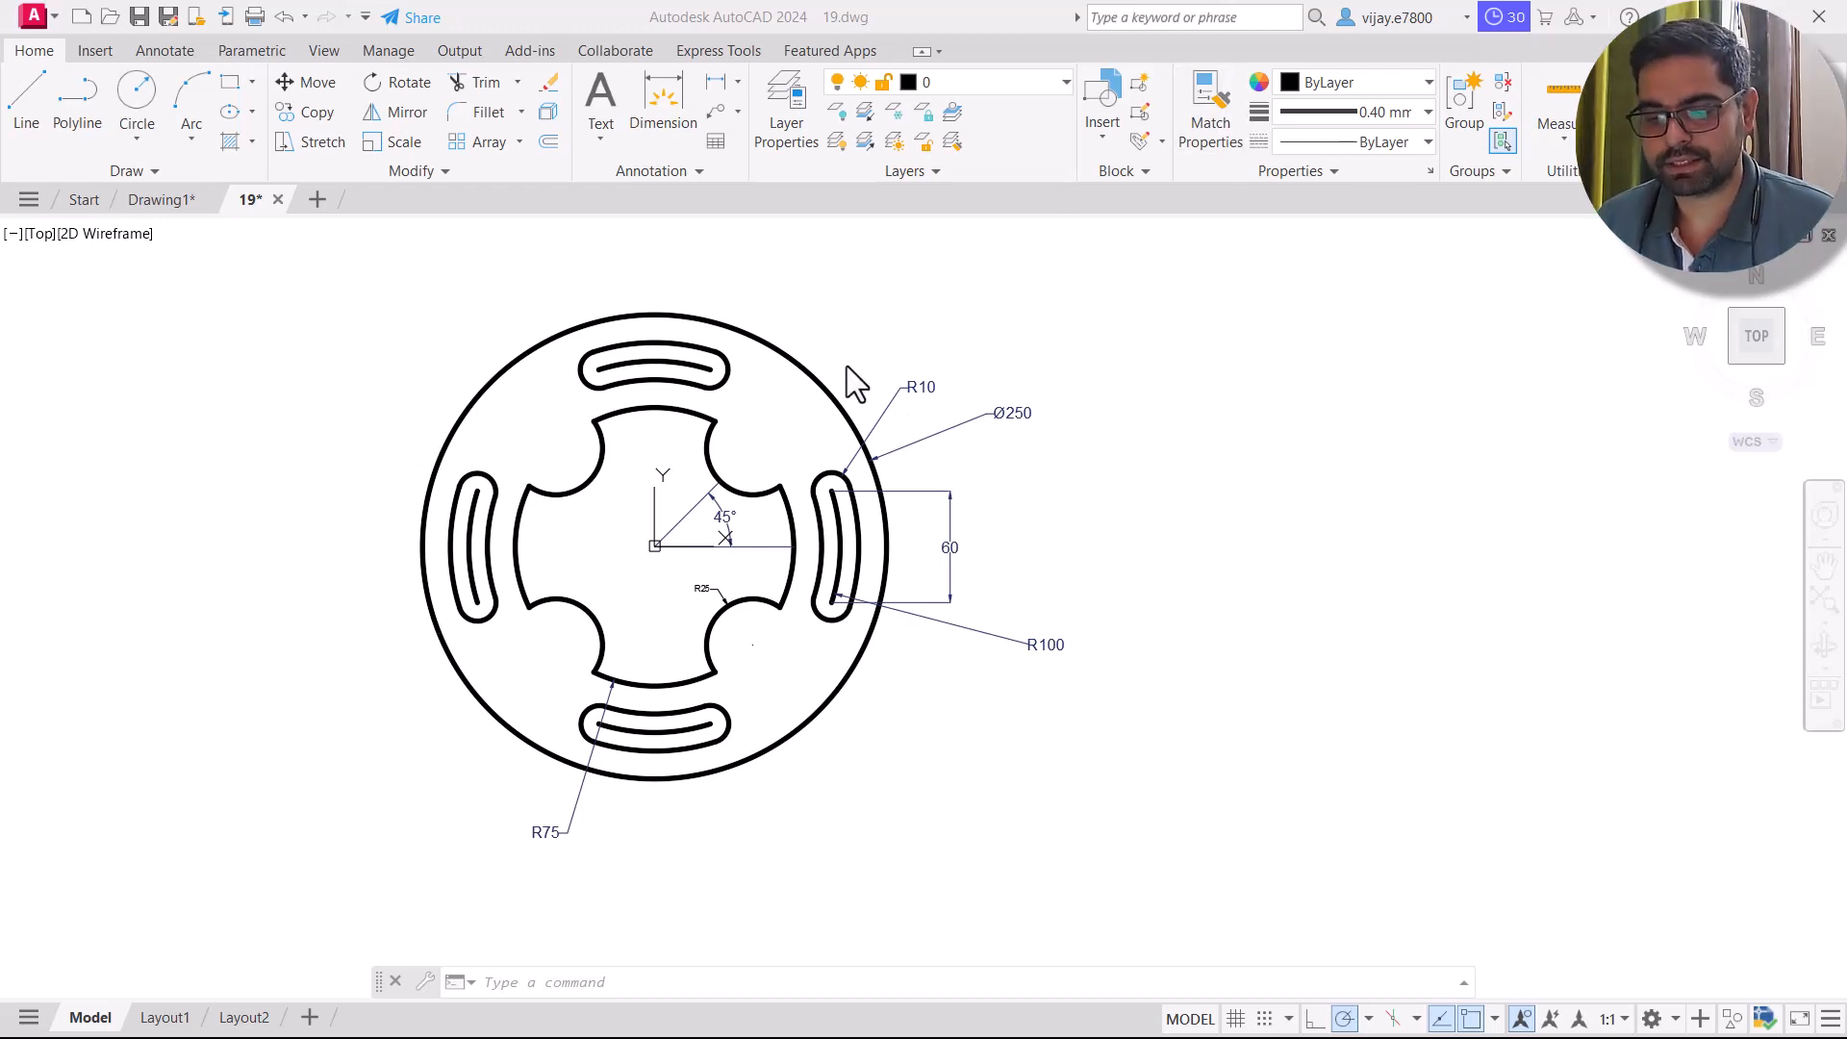
{"action": "left_click", "coordinate": [750, 385]}
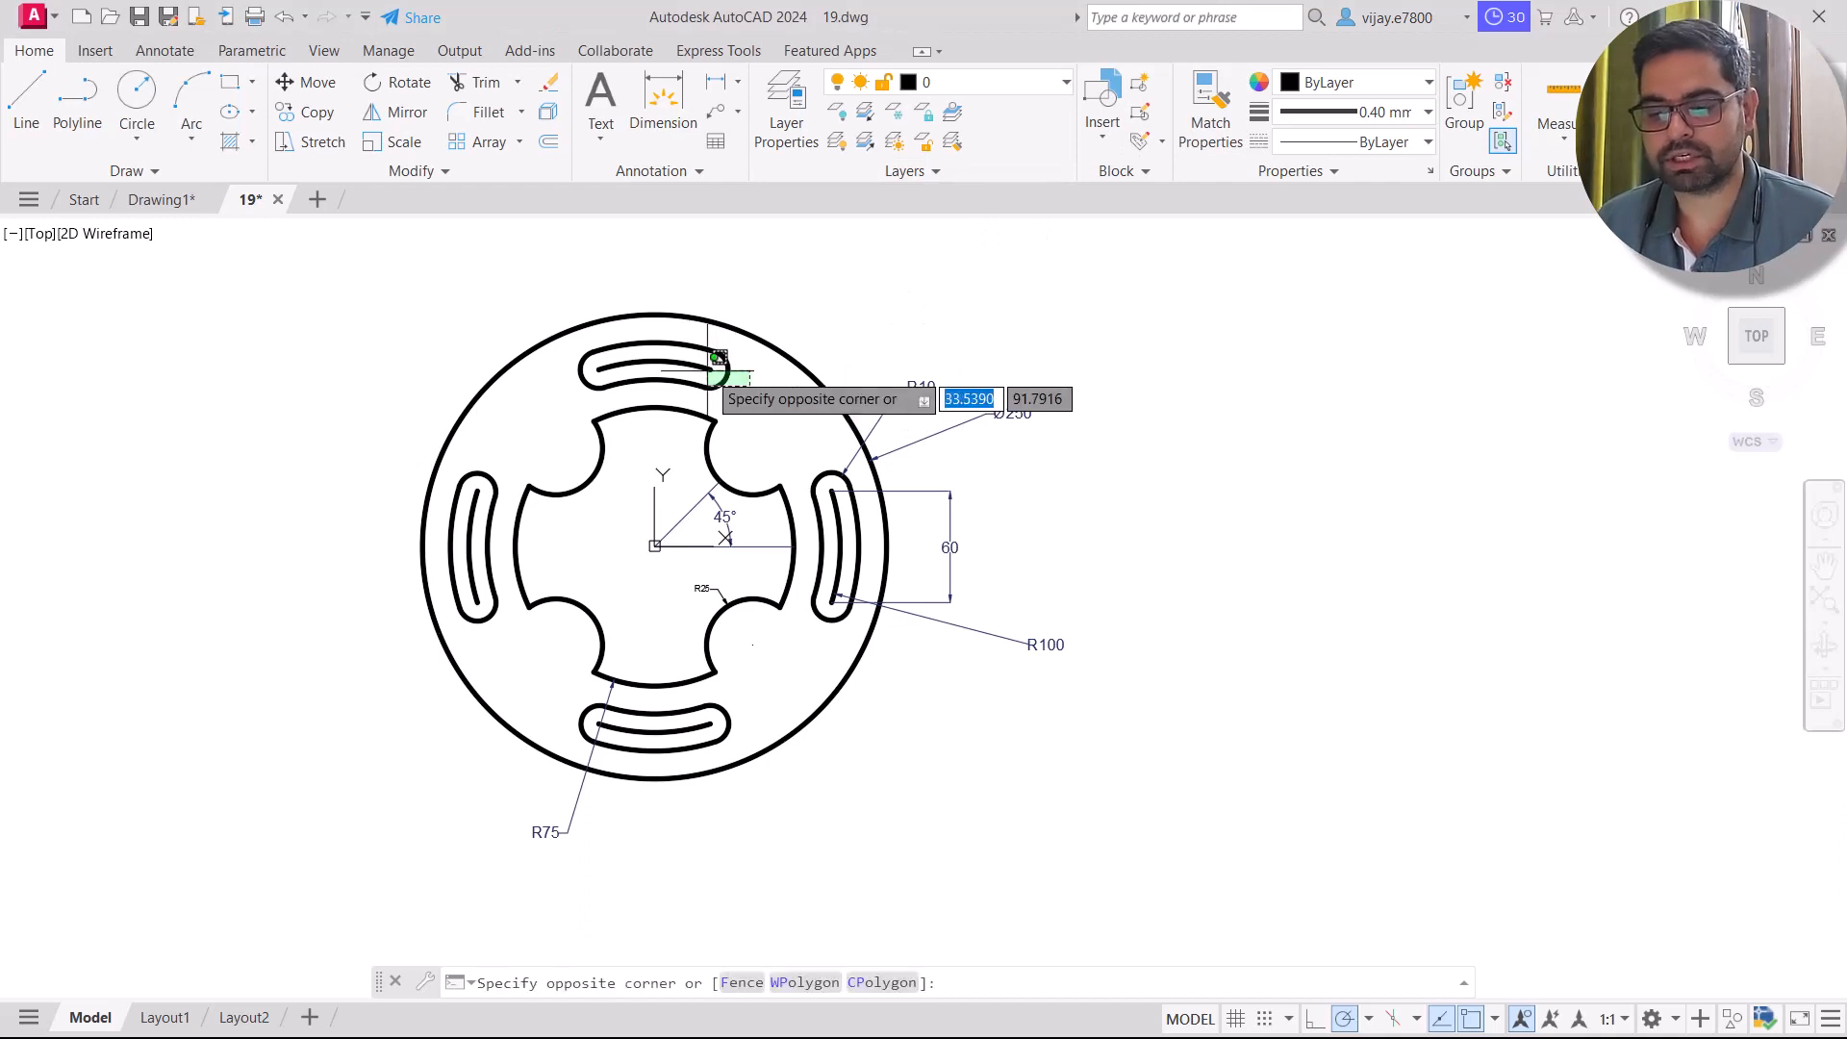
{"action": "left_click", "coordinate": [624, 354]}
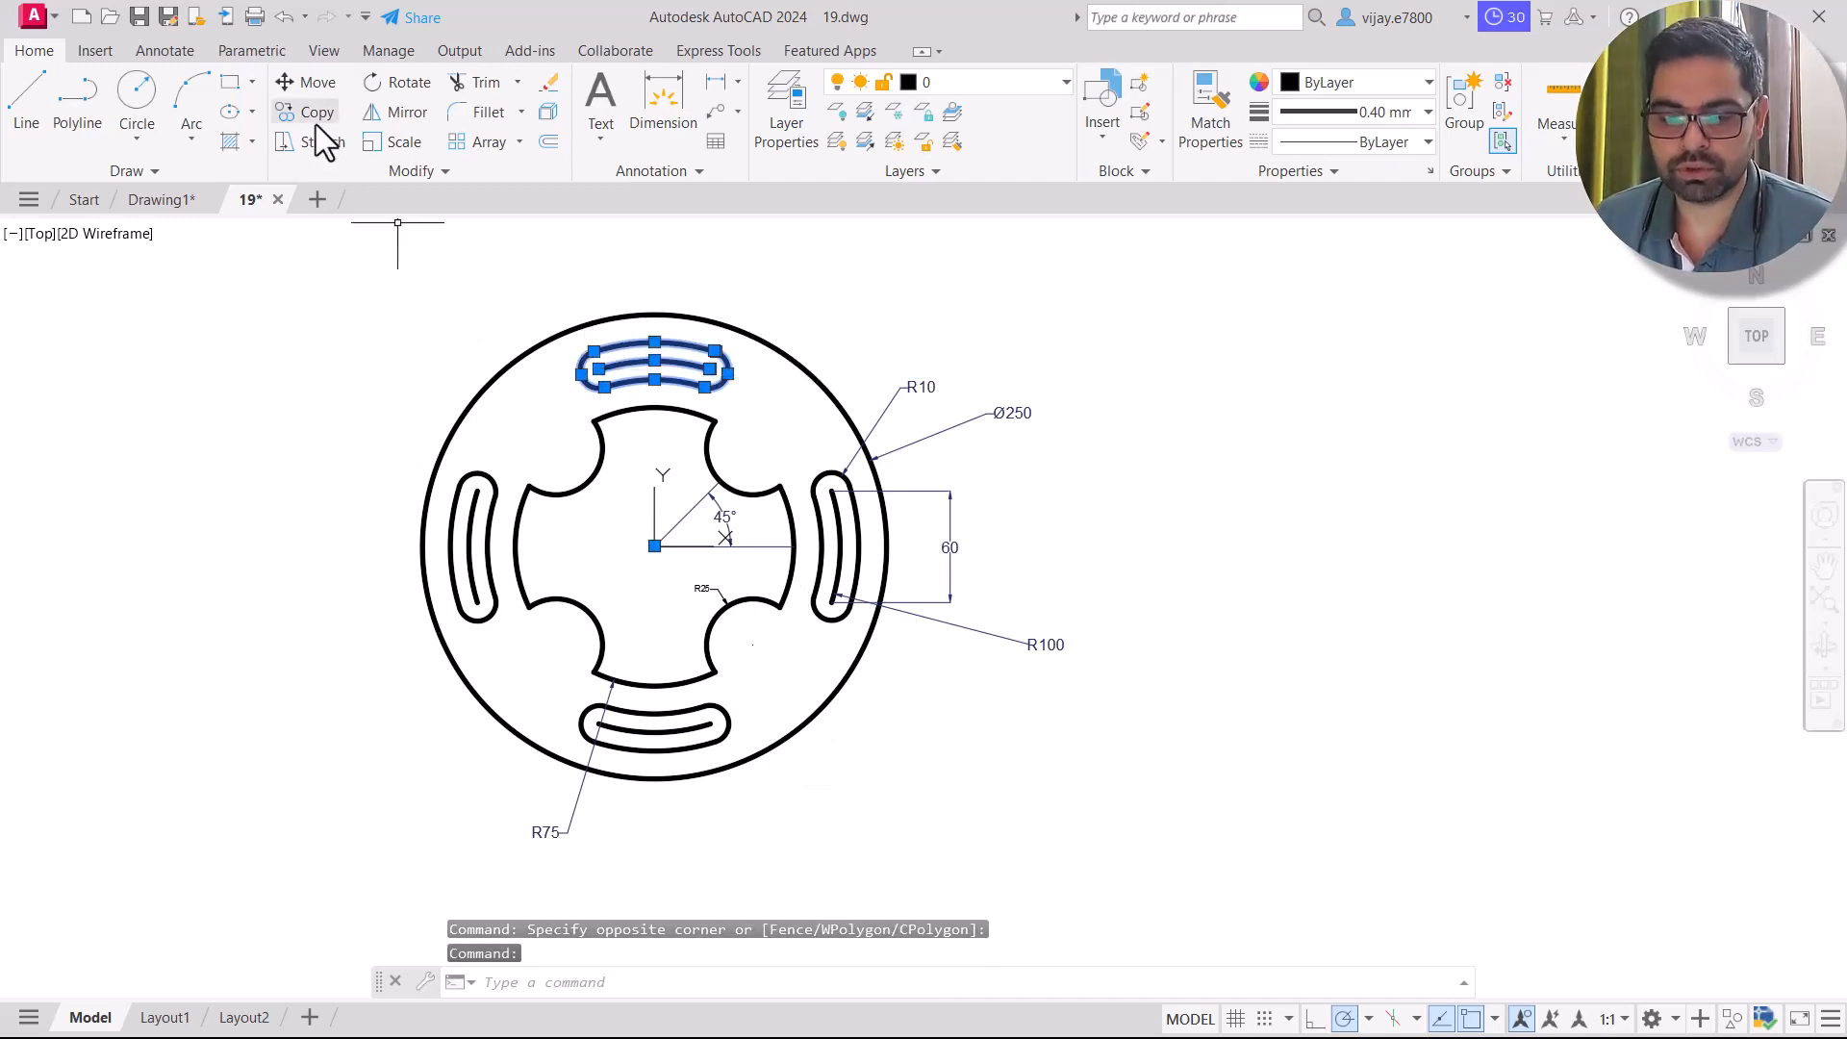
{"action": "left_click", "coordinate": [317, 83]}
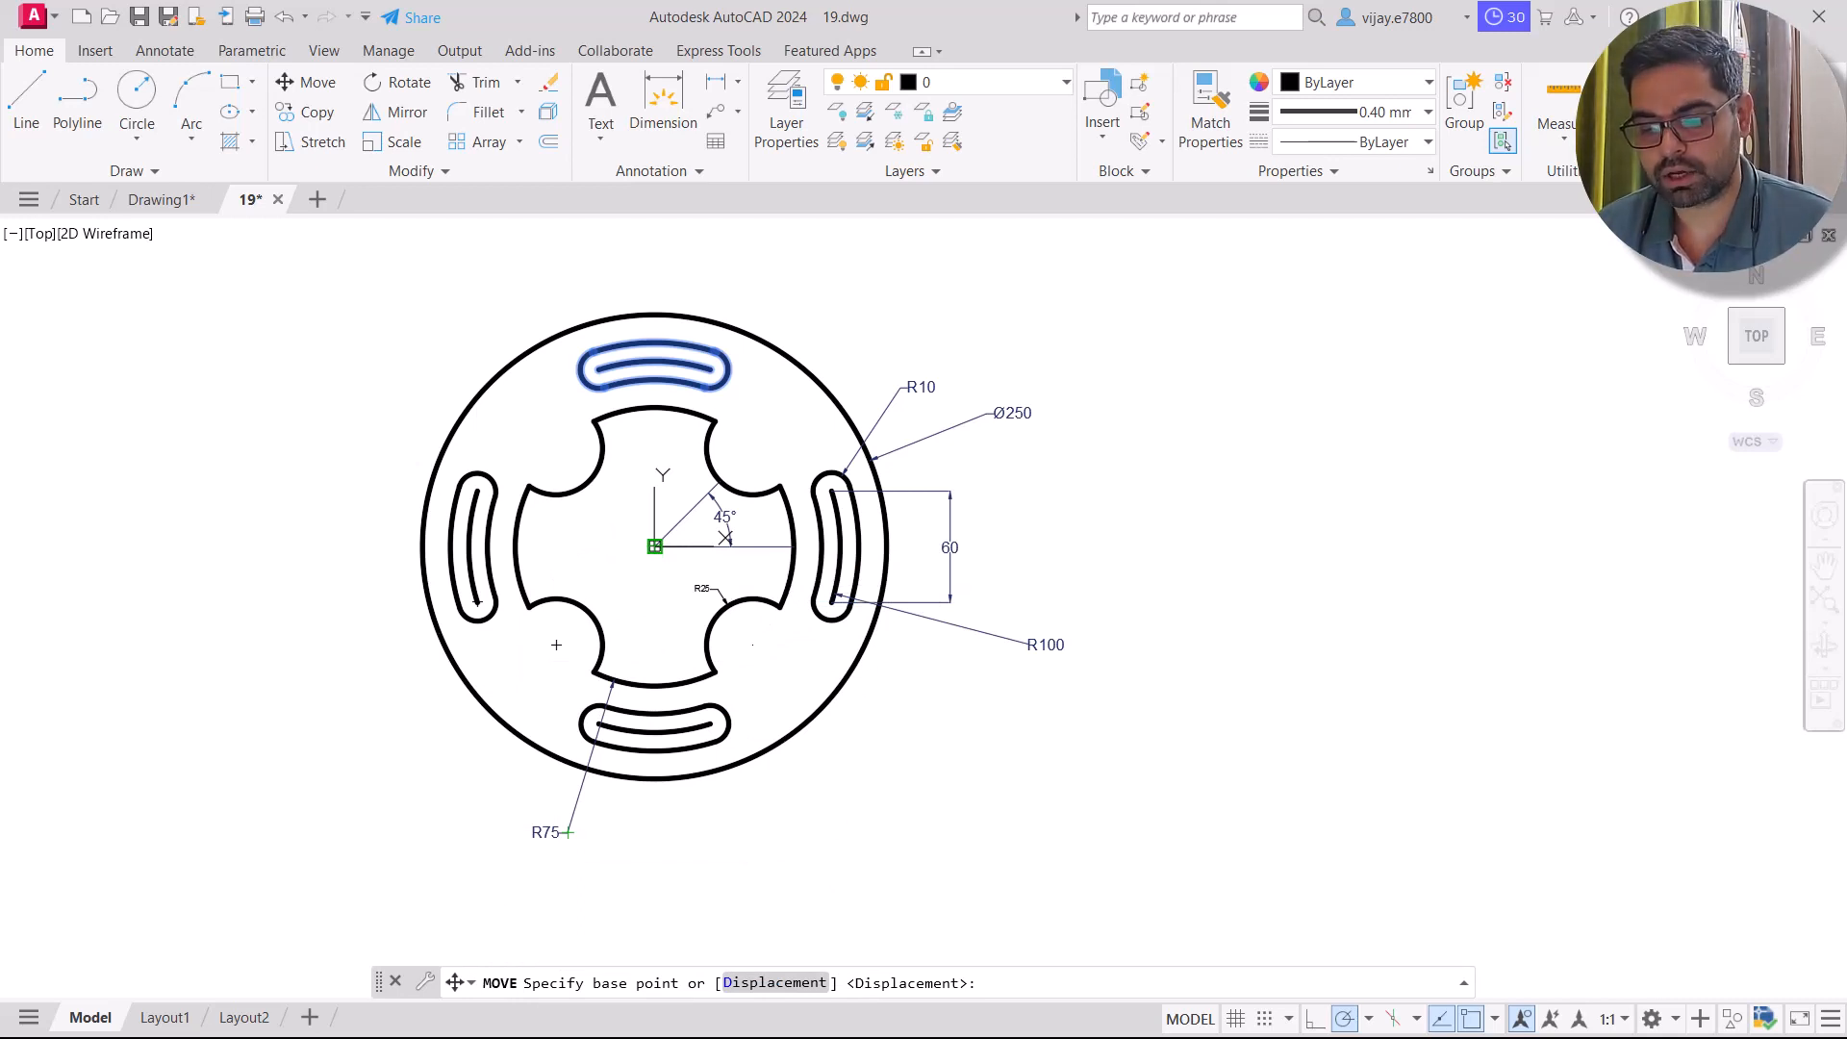
{"action": "left_click", "coordinate": [654, 546]}
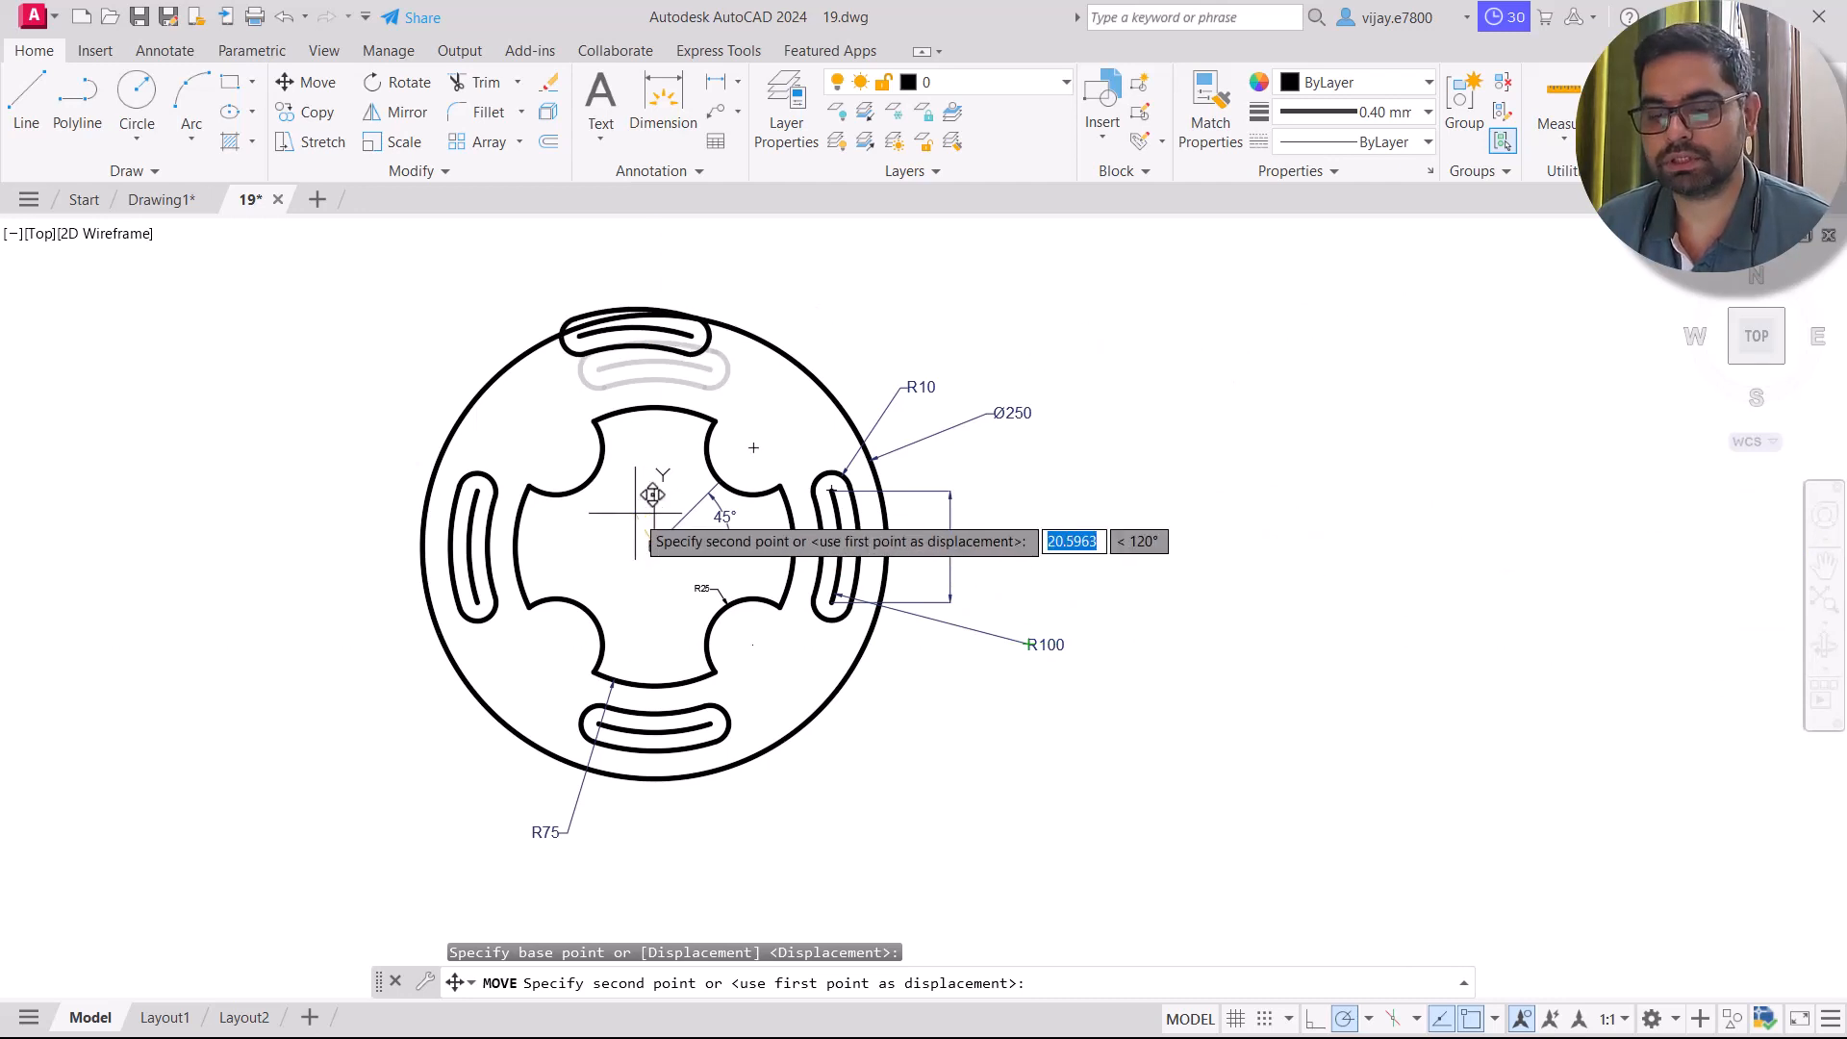
{"action": "key", "text": "Escape"}
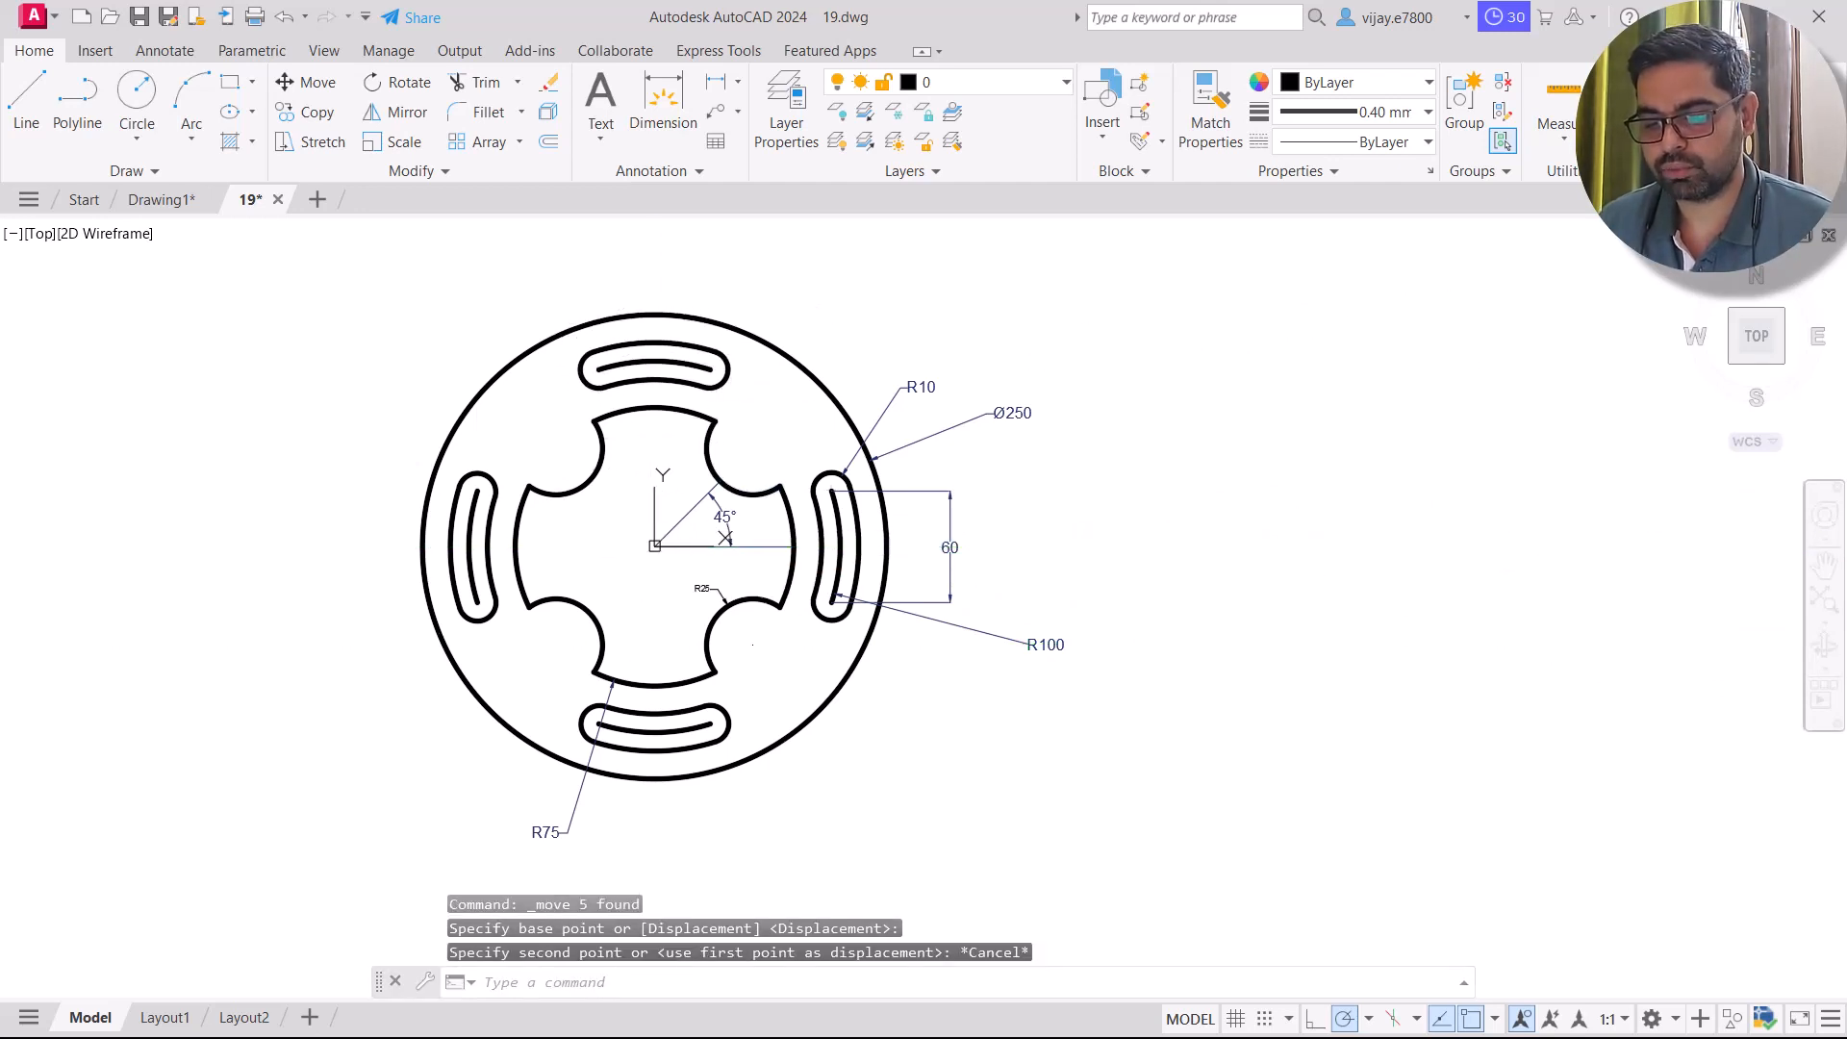
{"action": "right_click", "coordinate": [875, 358]}
{"action": "left_click", "coordinate": [876, 364]}
{"action": "left_click", "coordinate": [739, 392]}
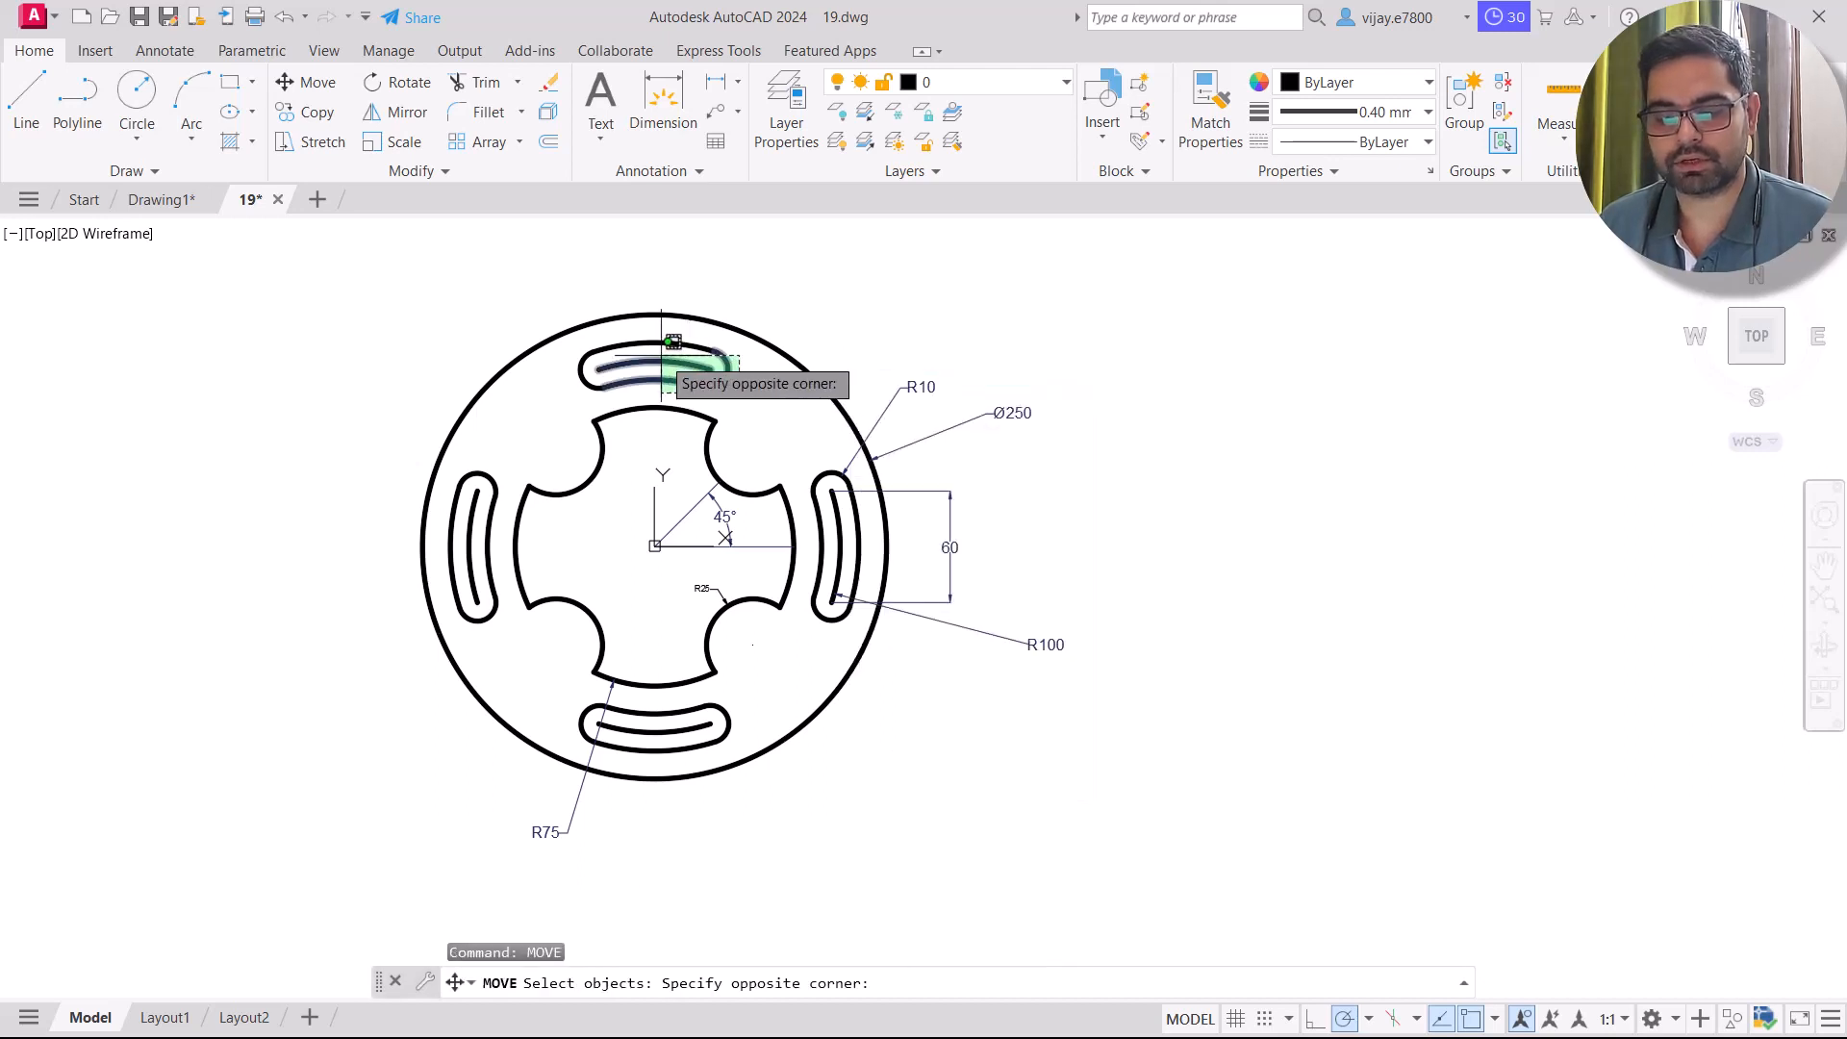
{"action": "left_click", "coordinate": [601, 341]}
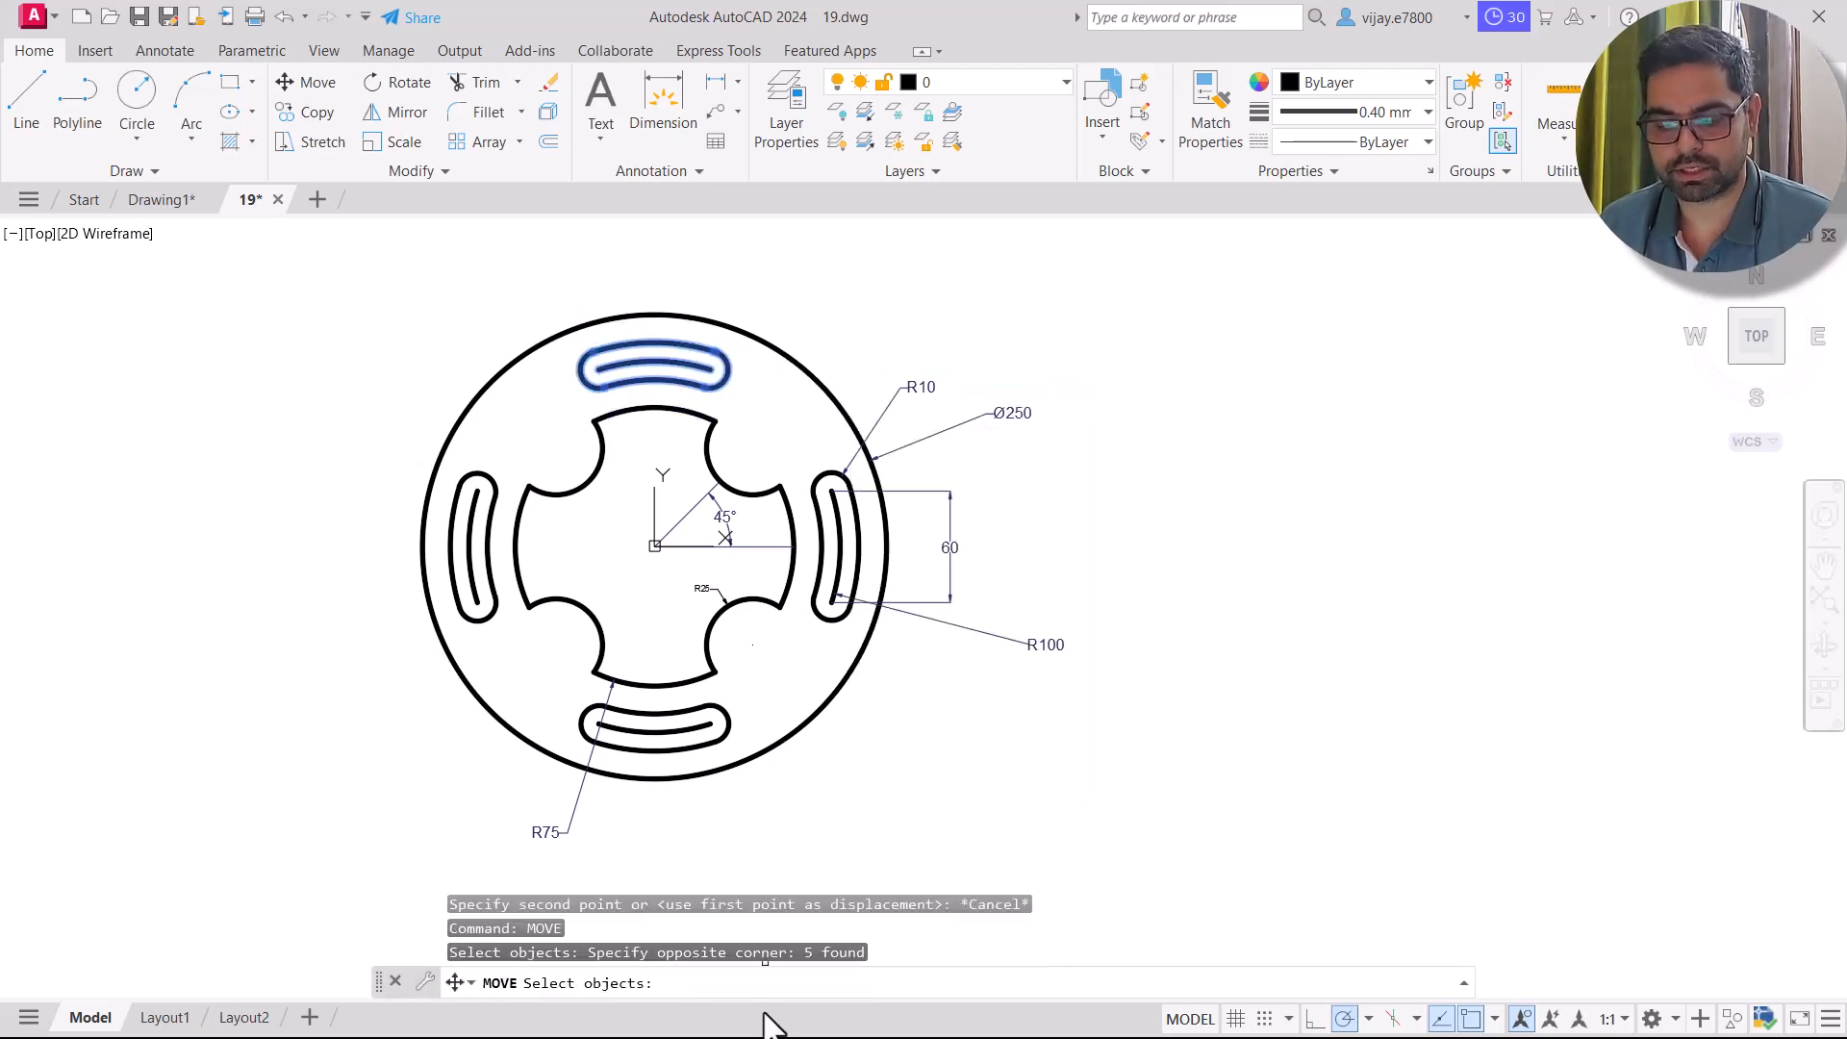
{"action": "key", "text": "Return"}
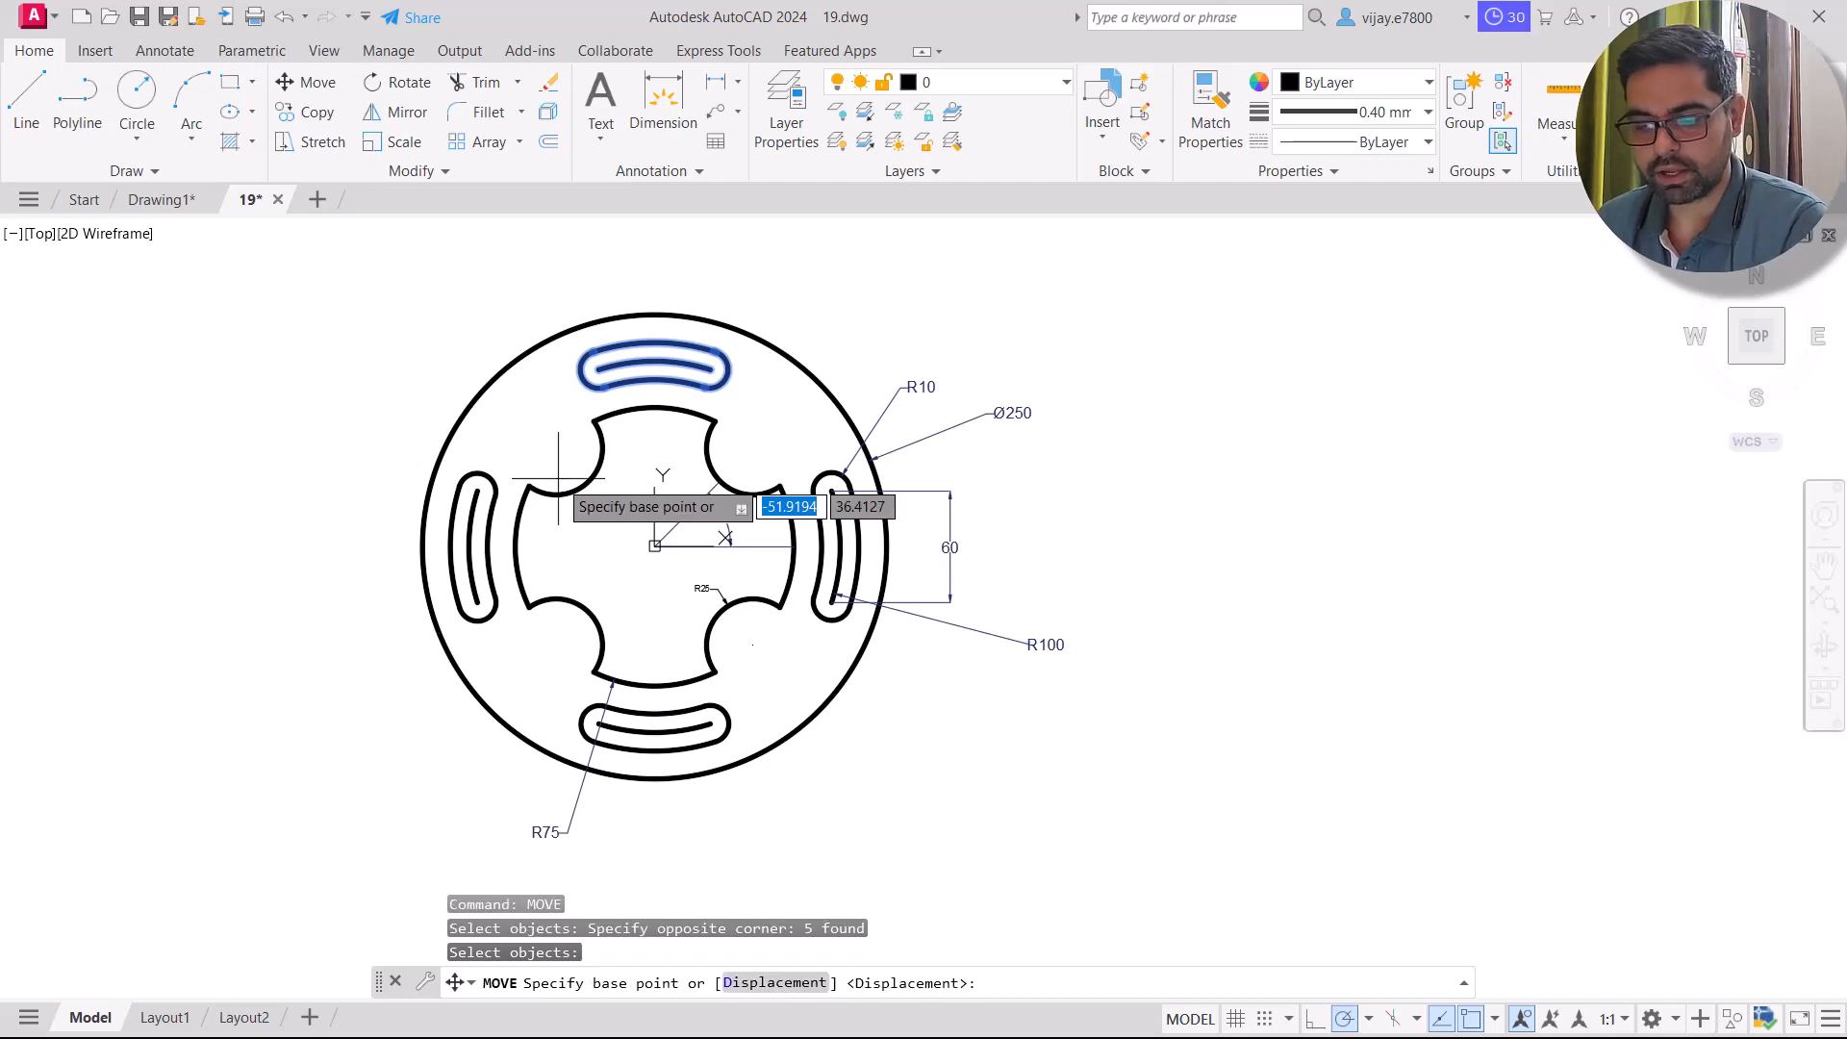
{"action": "left_click", "coordinate": [766, 982]}
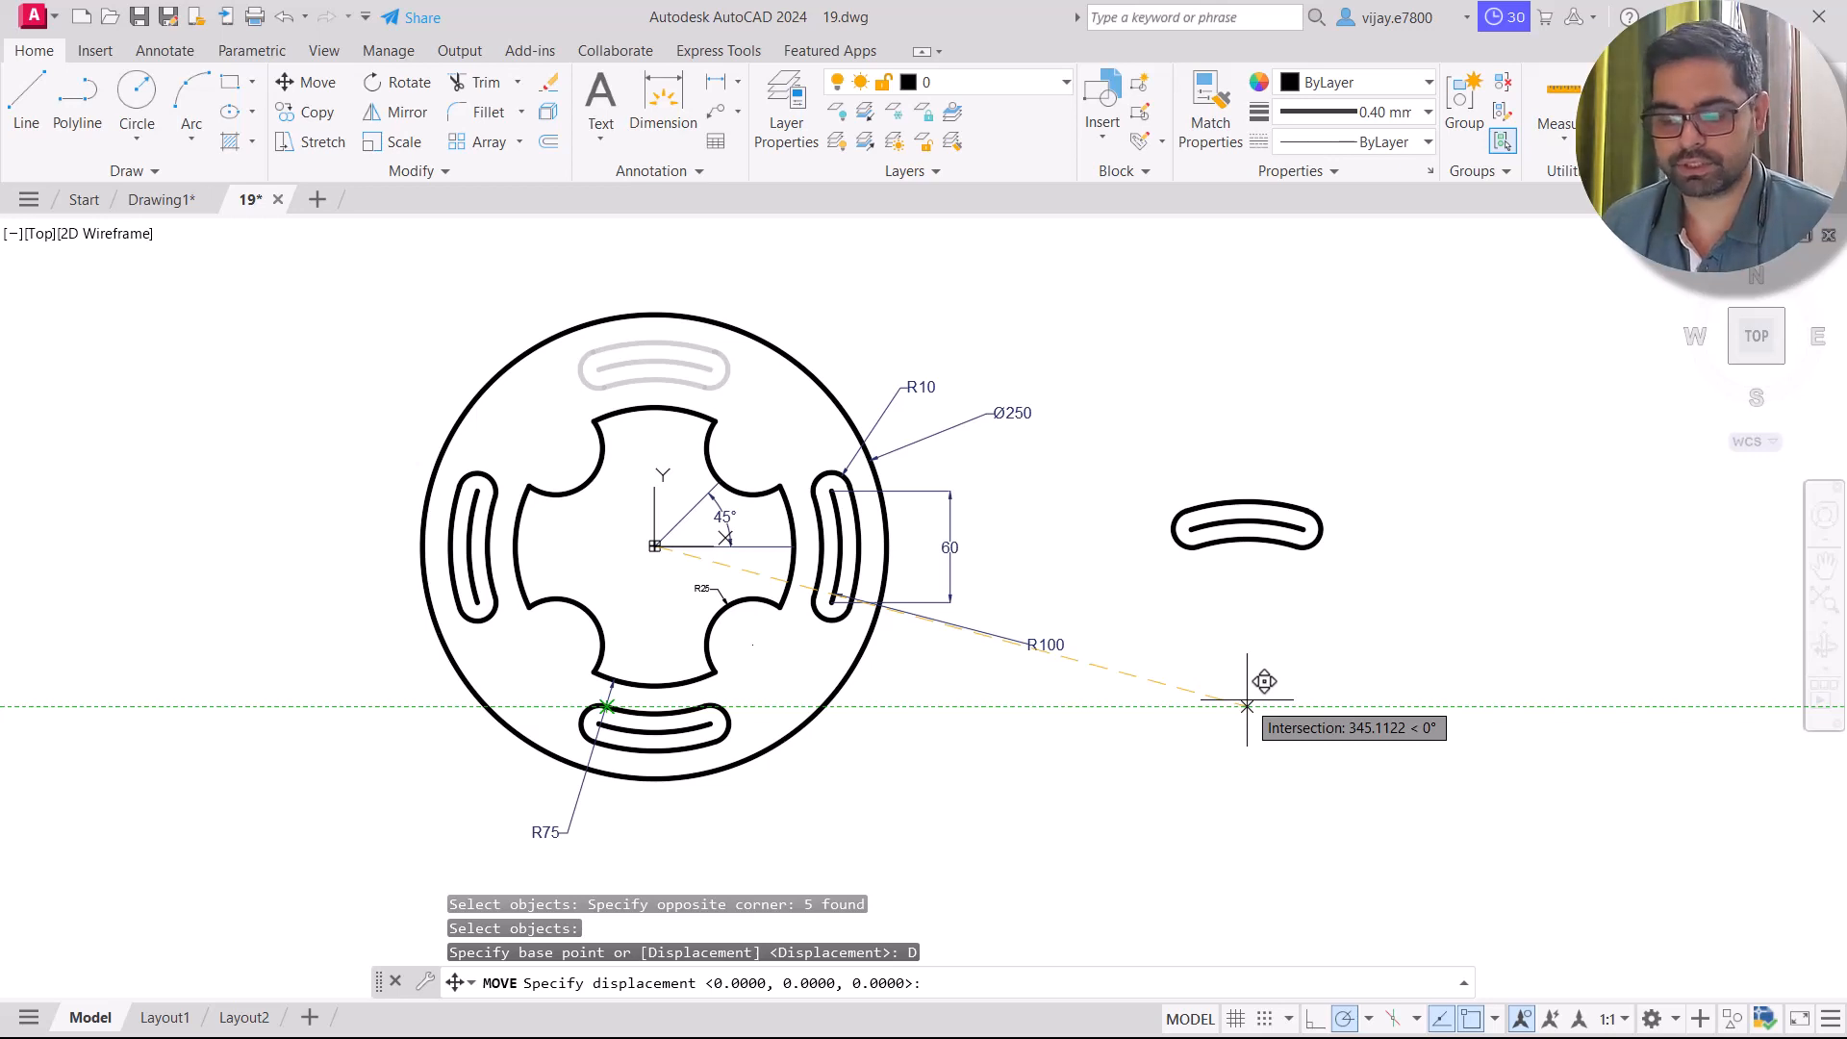
{"action": "key", "text": "Escape"}
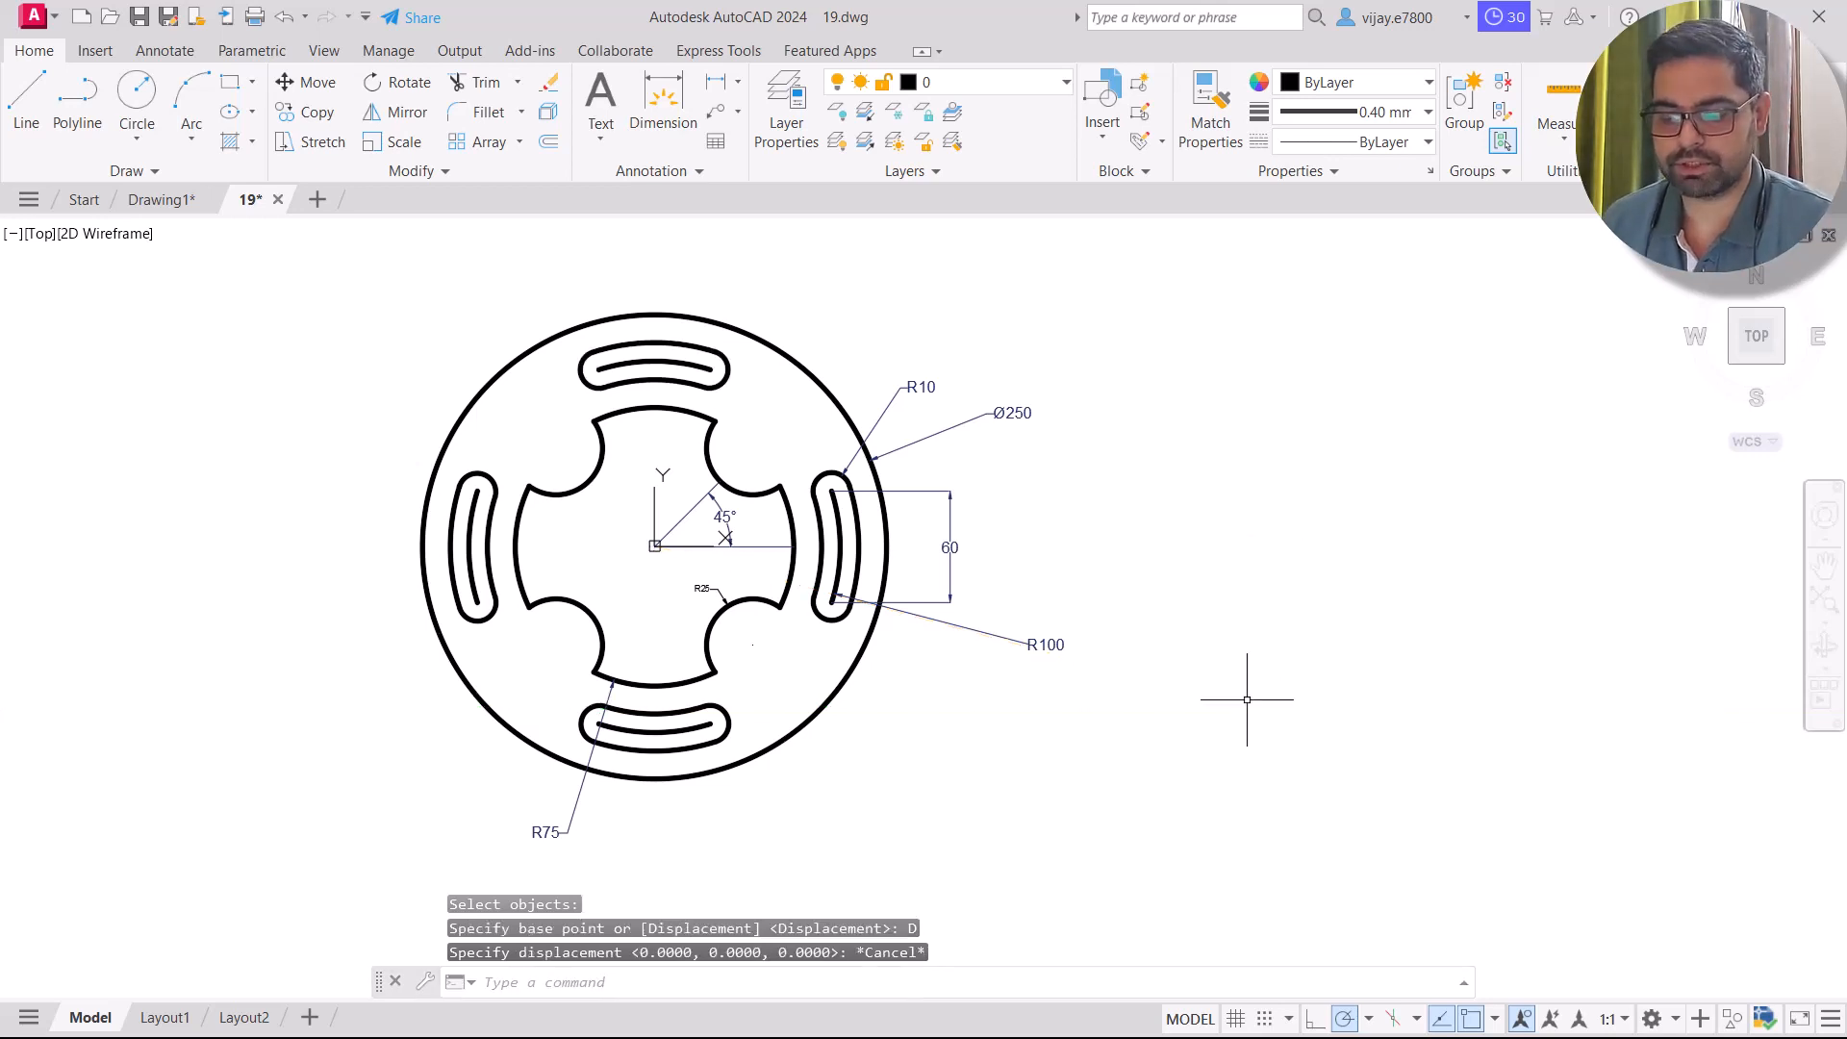
Relocate the UCS origin from the disc's centre to an empty spot outside the disc, below and to its left.
{"action": "left_click", "coordinate": [664, 546]}
{"action": "mouse_move", "coordinate": [655, 546]}
{"action": "left_click", "coordinate": [731, 577]}
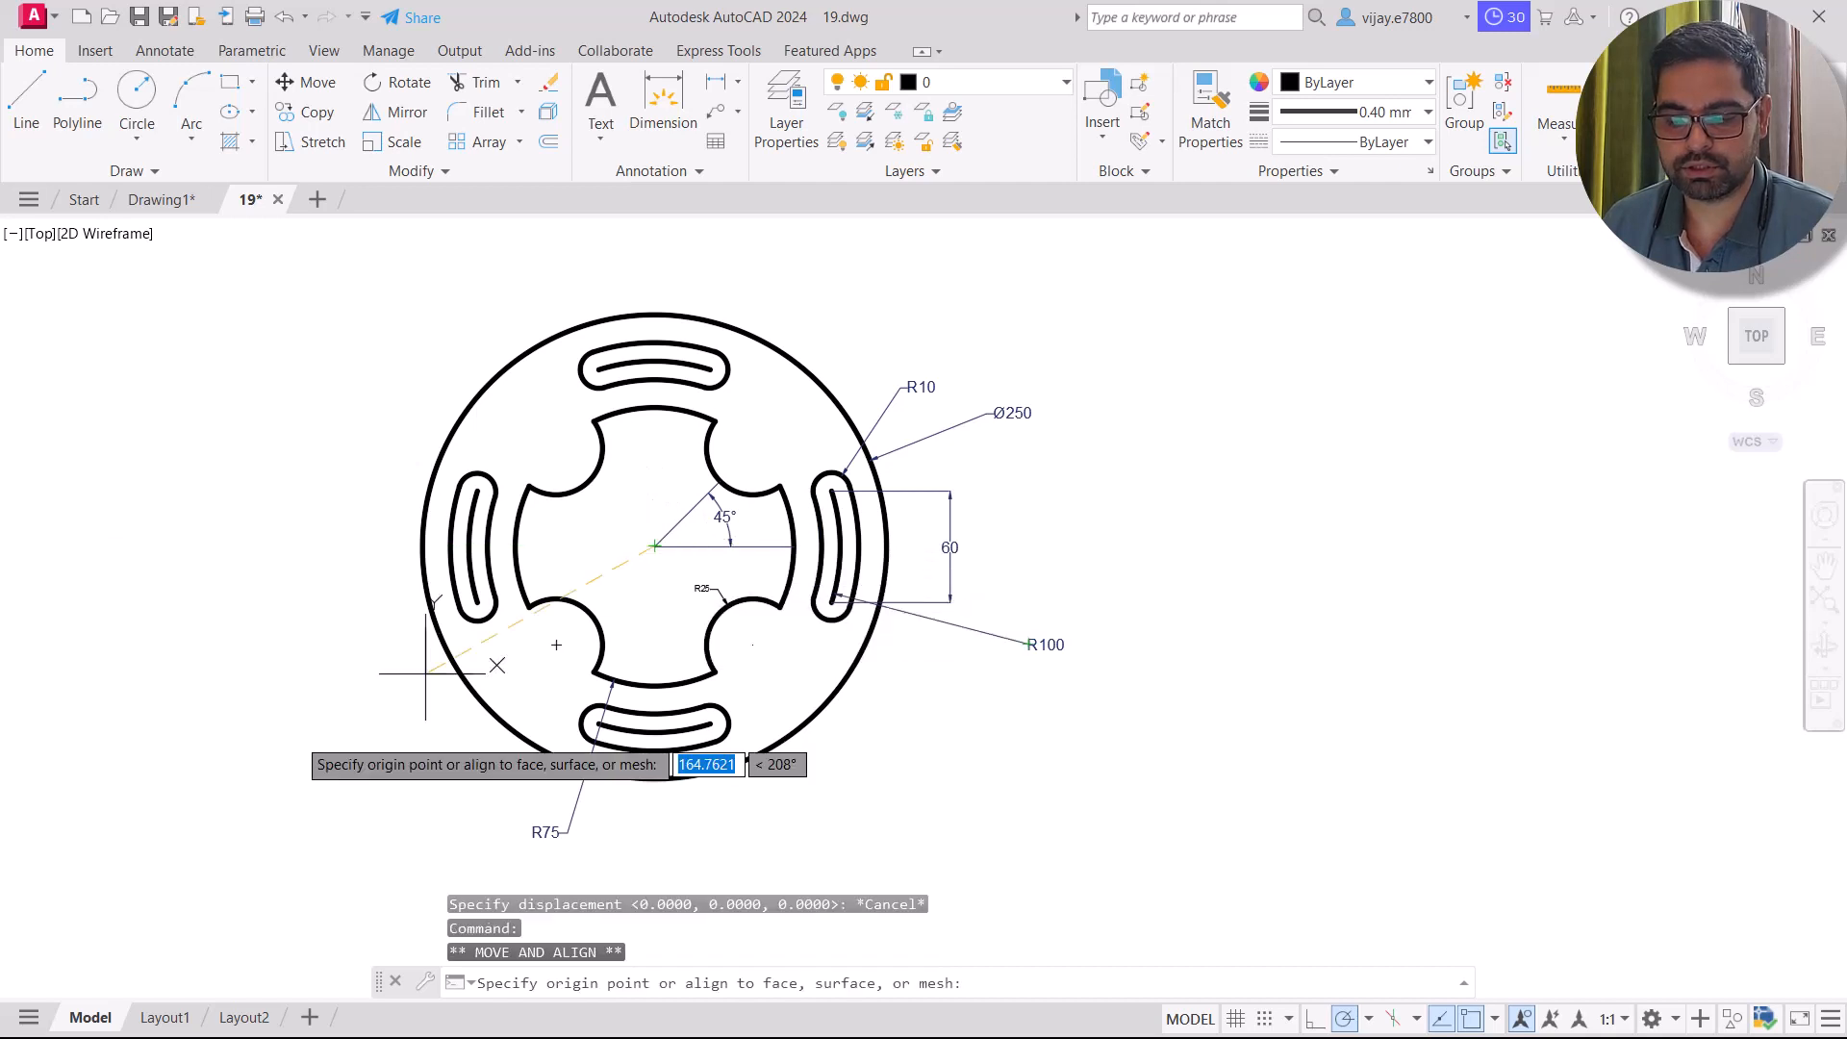
{"action": "left_click", "coordinate": [139, 878]}
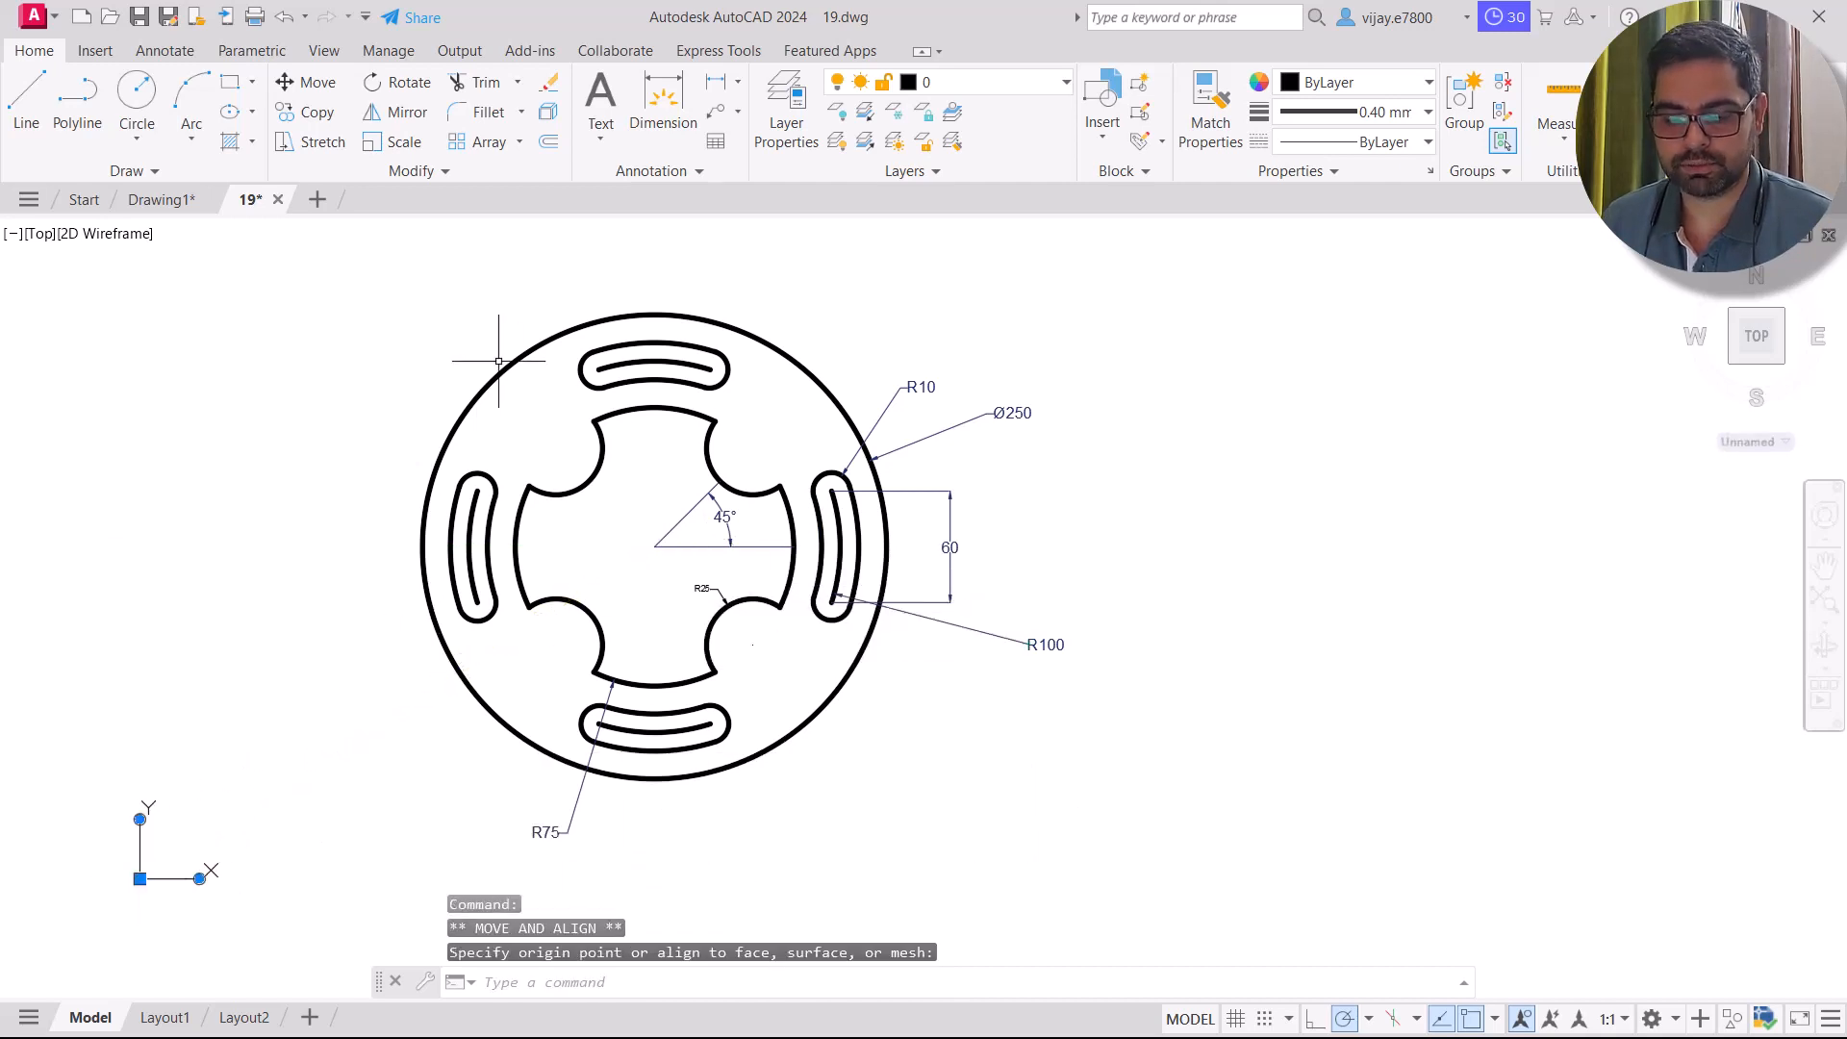
{"action": "key", "text": "Escape"}
{"action": "left_click", "coordinate": [757, 387]}
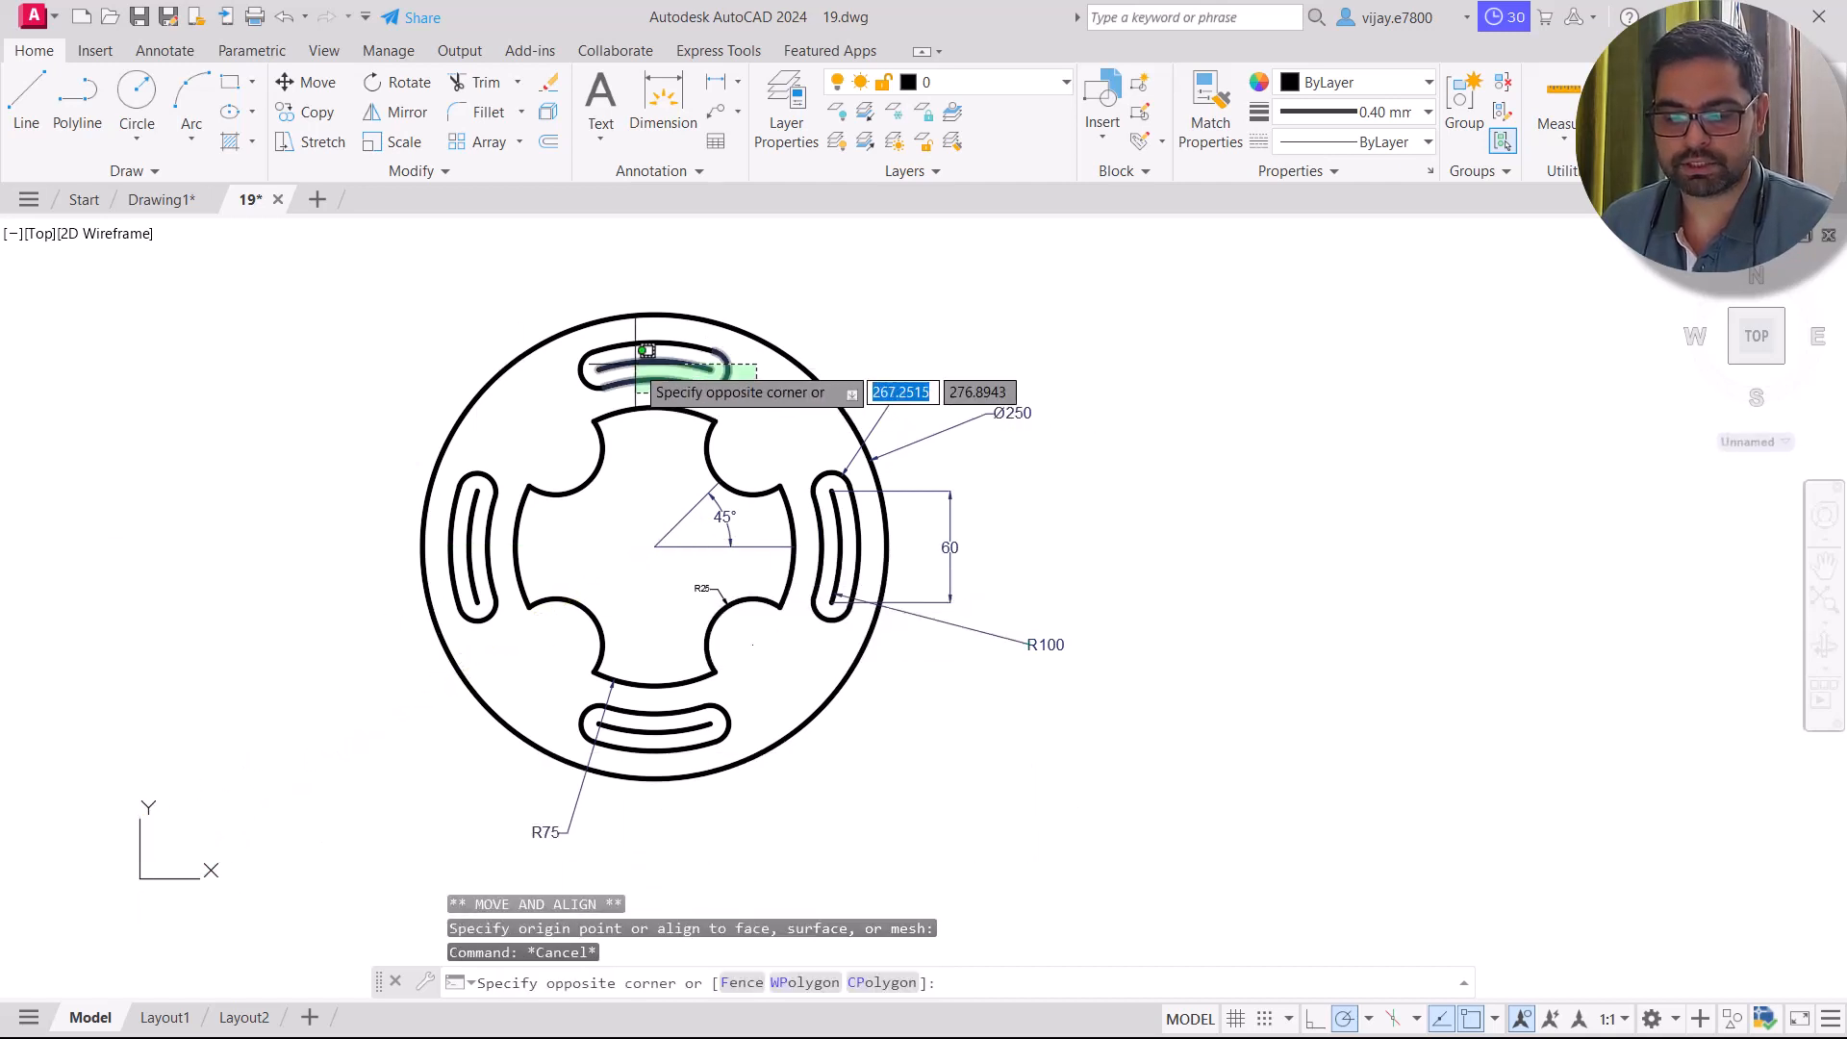
{"action": "left_click", "coordinate": [577, 339]}
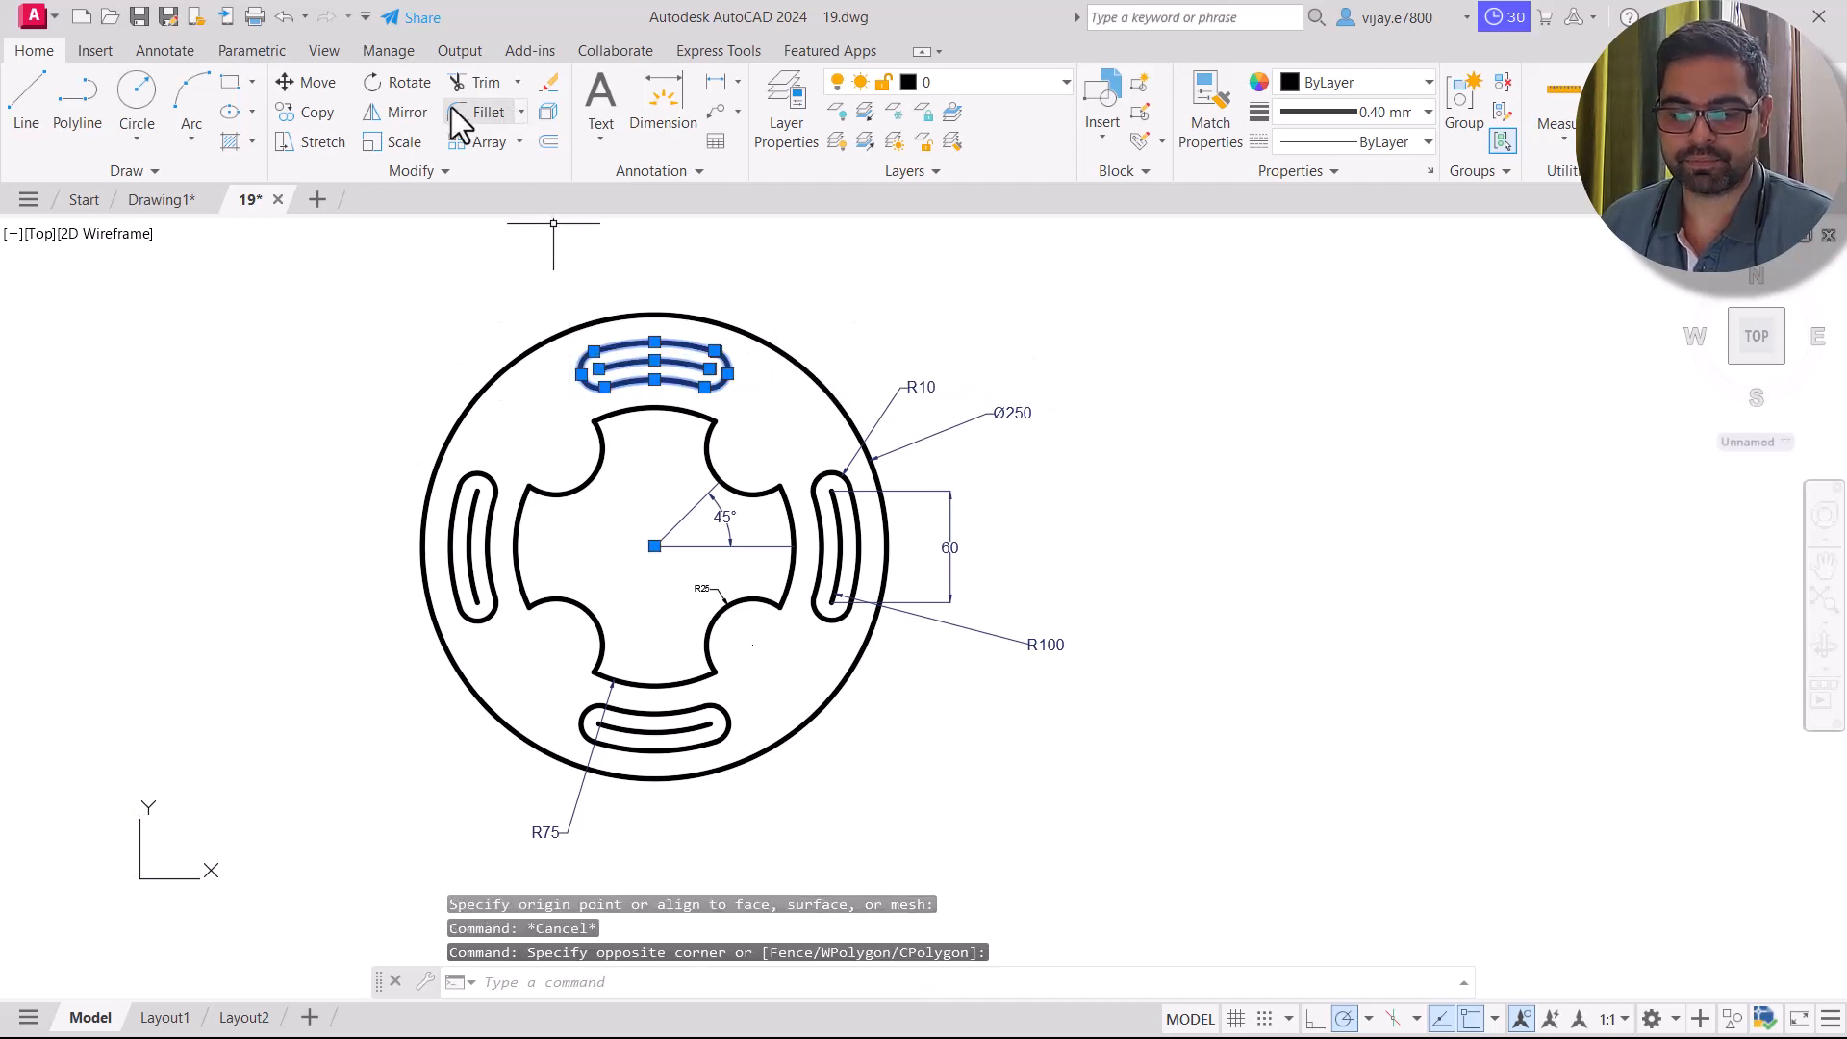
{"action": "left_click", "coordinate": [306, 82]}
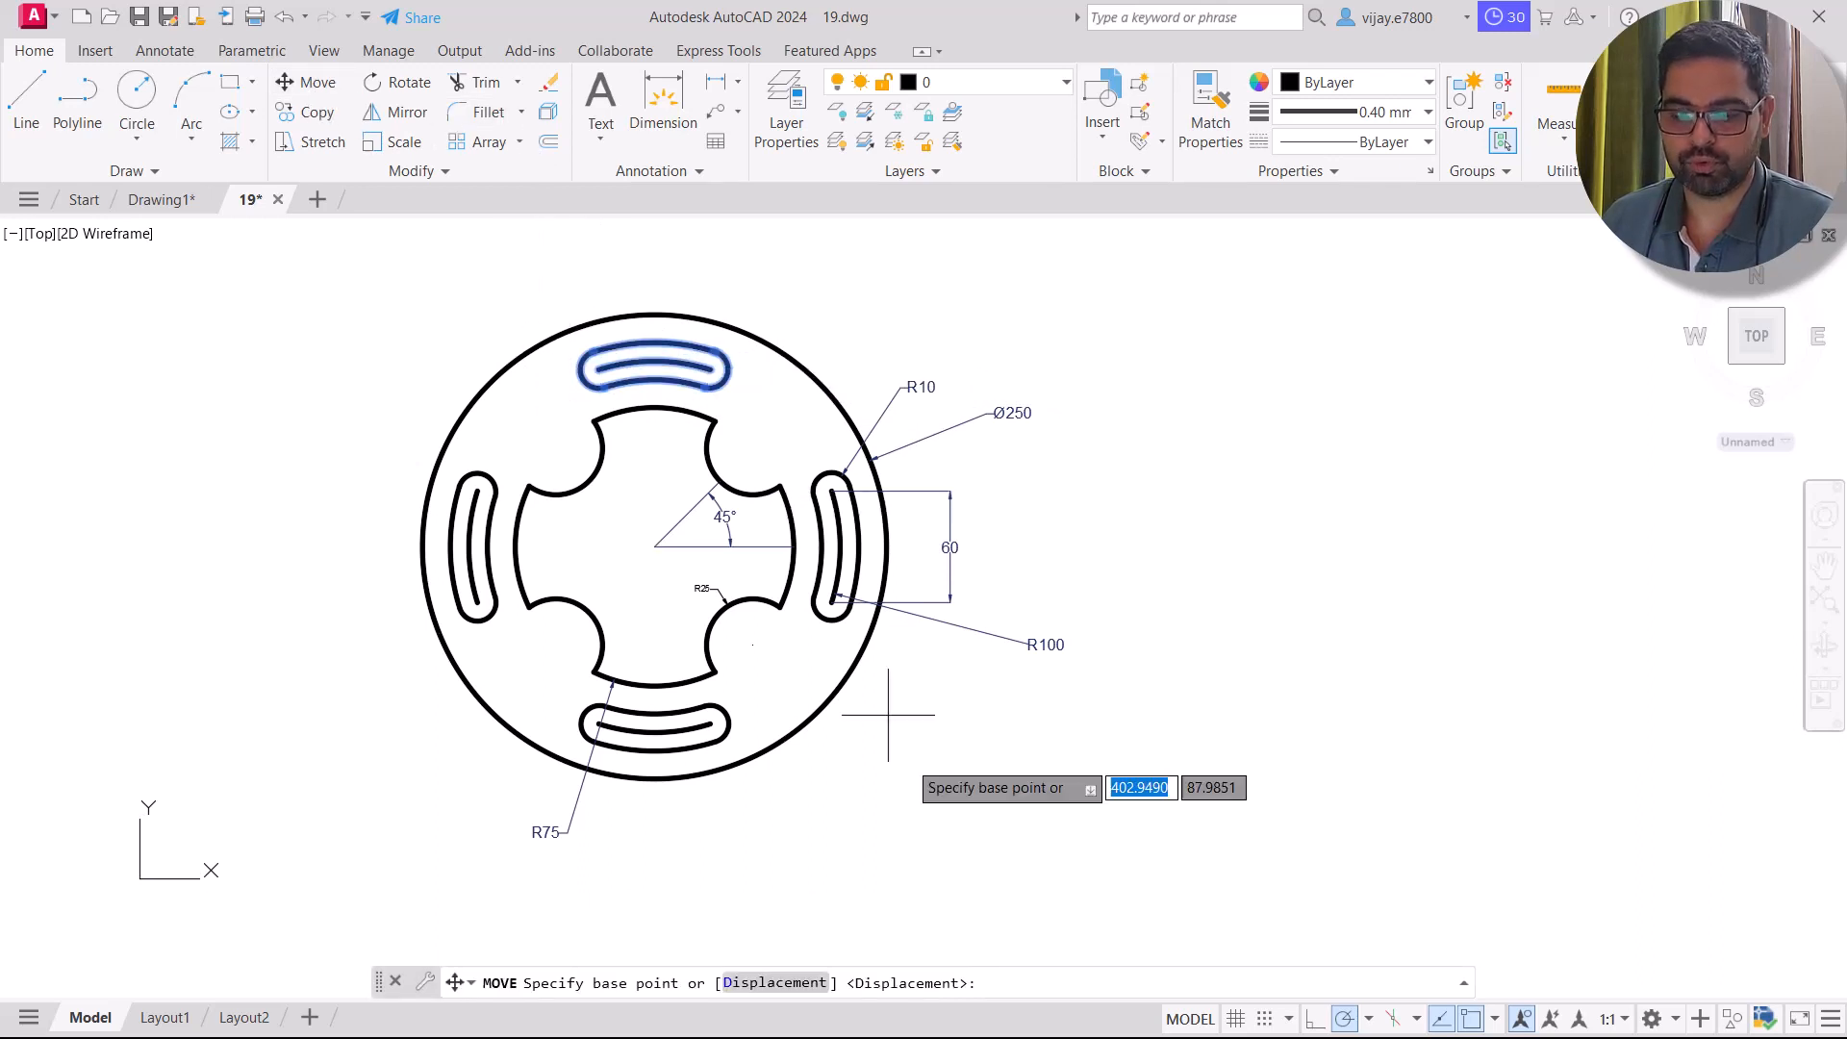
{"action": "left_click", "coordinate": [802, 985]}
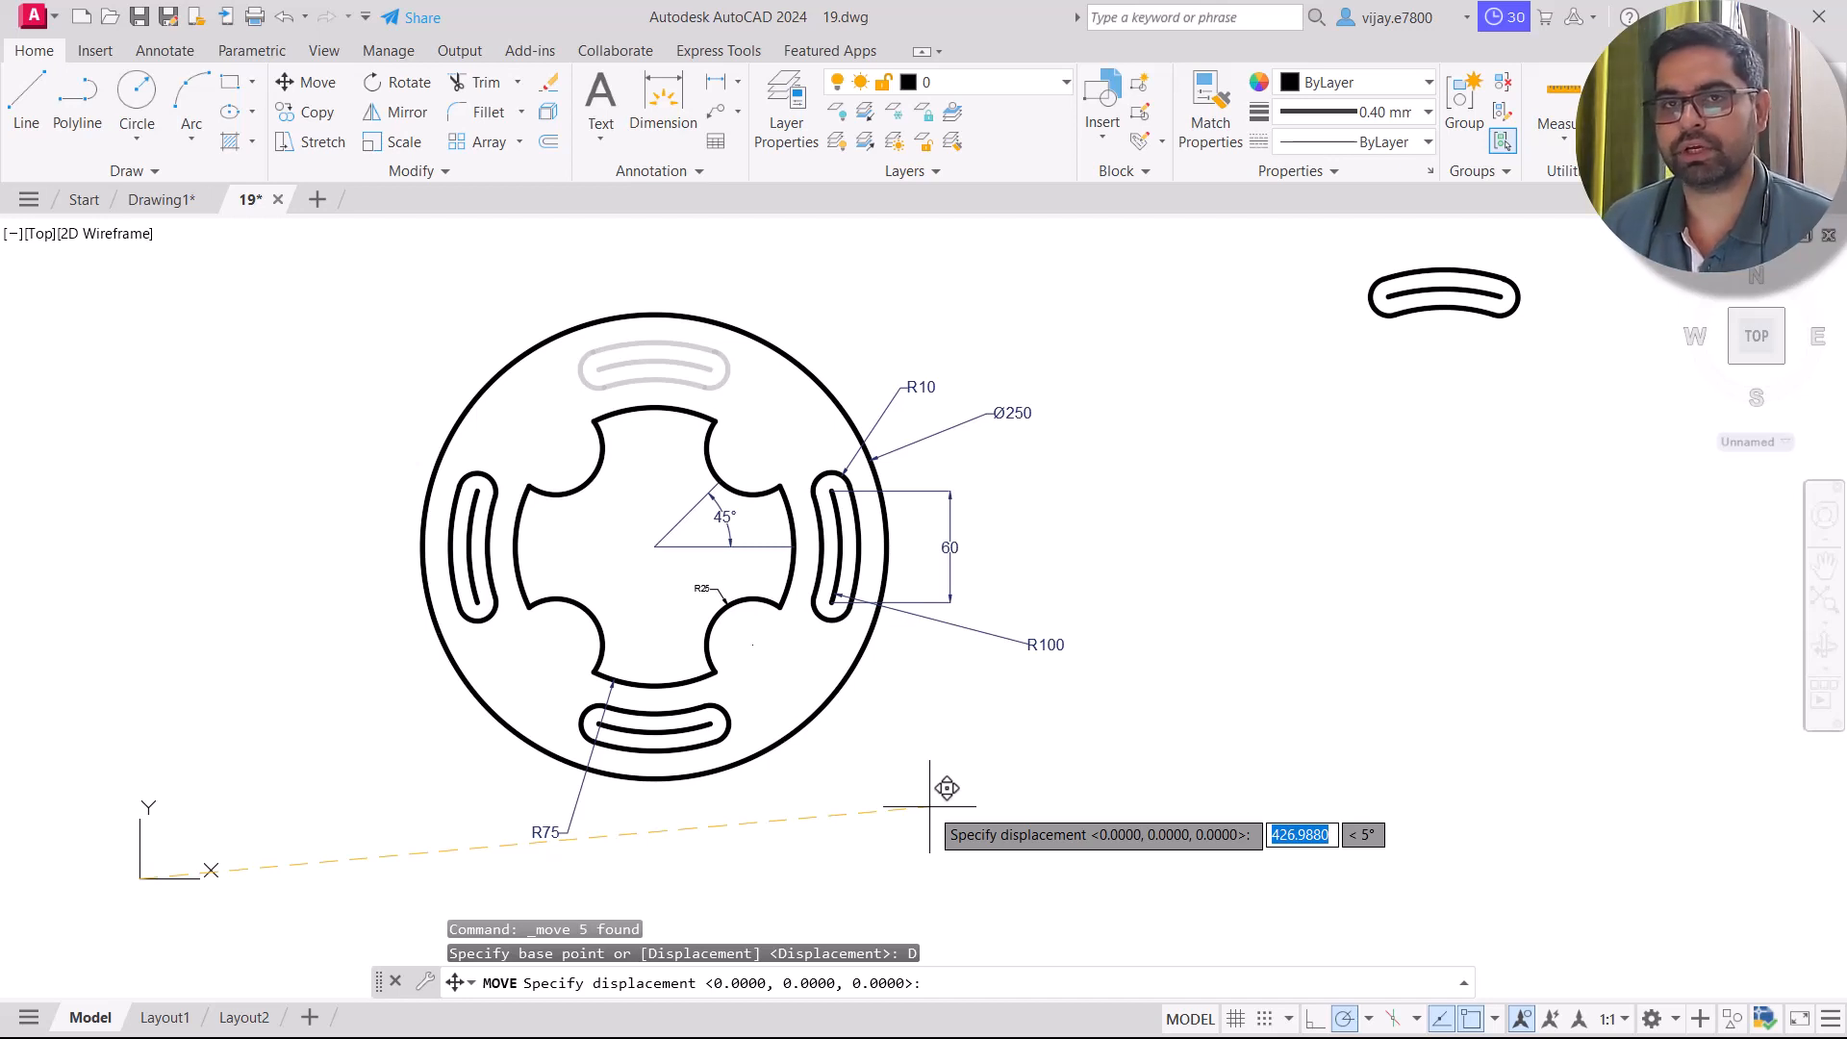
{"action": "key", "text": "Escape"}
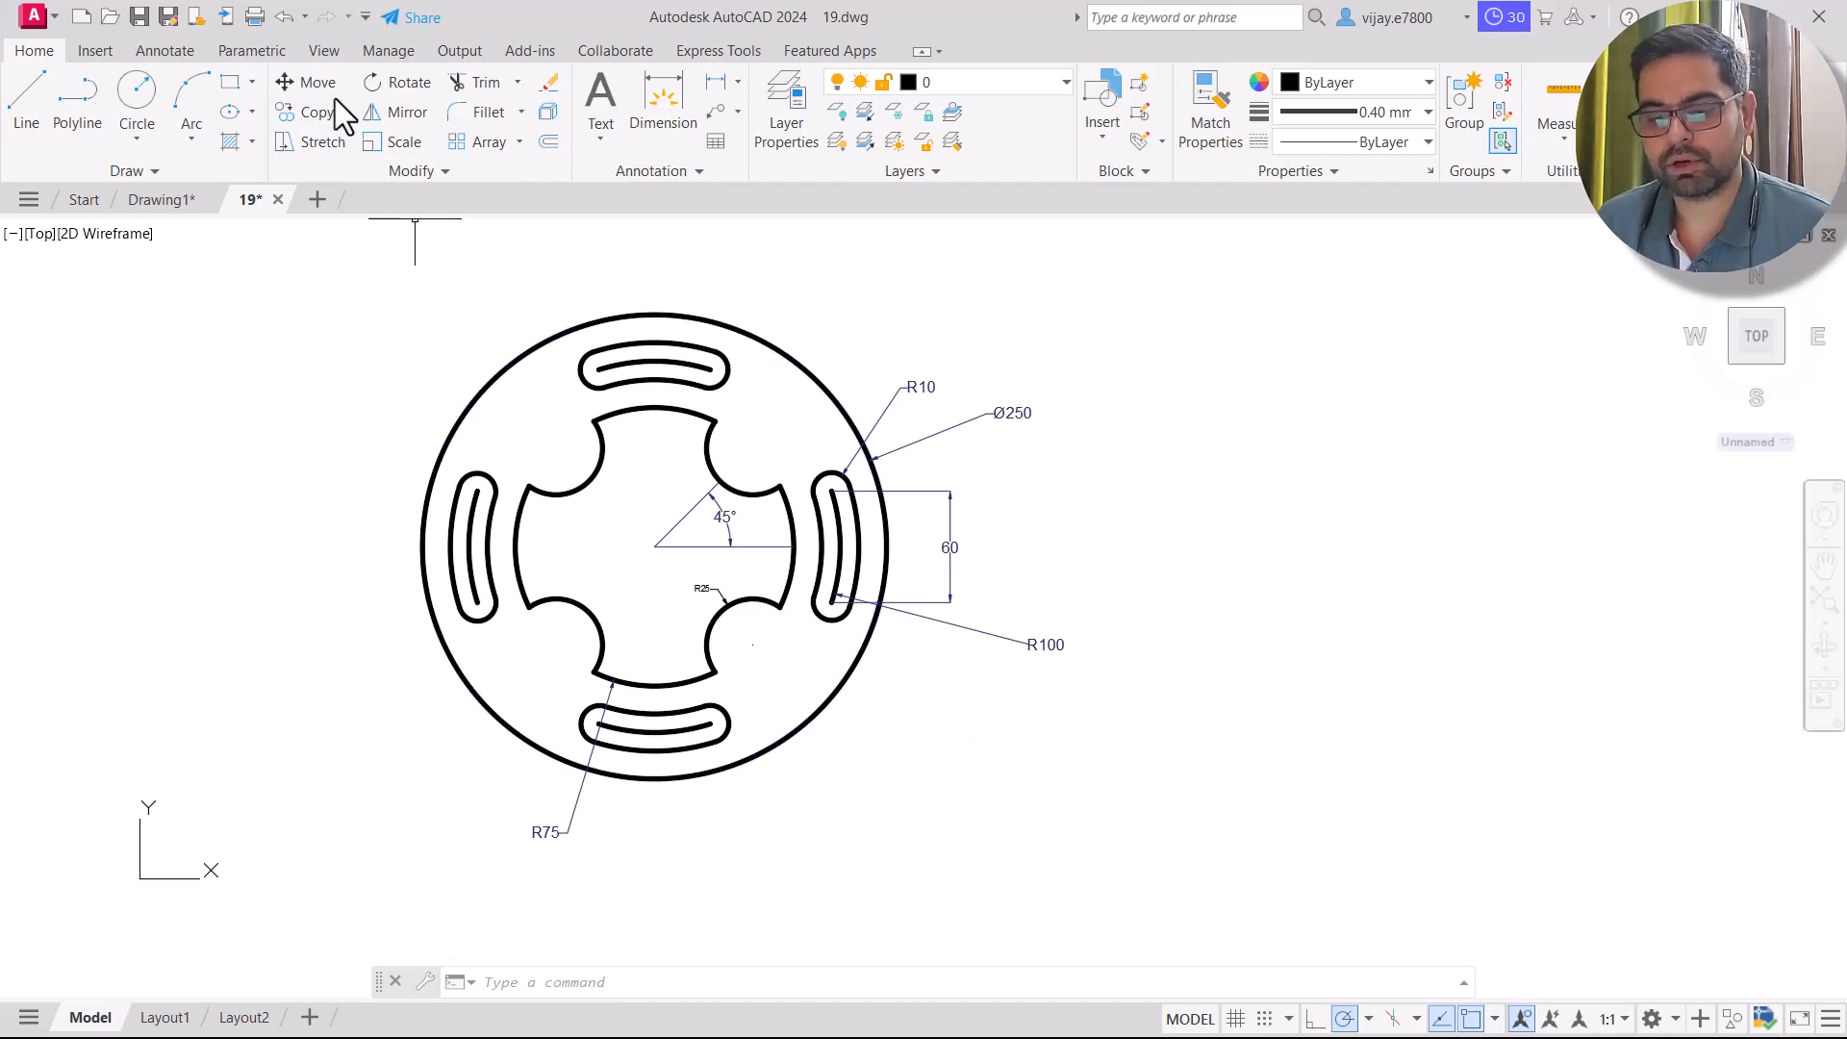
Copy the disc's upper slot to four free places beside the disc, using the left end of its centre arc as base point.
{"action": "left_click", "coordinate": [738, 391]}
{"action": "left_click", "coordinate": [567, 344]}
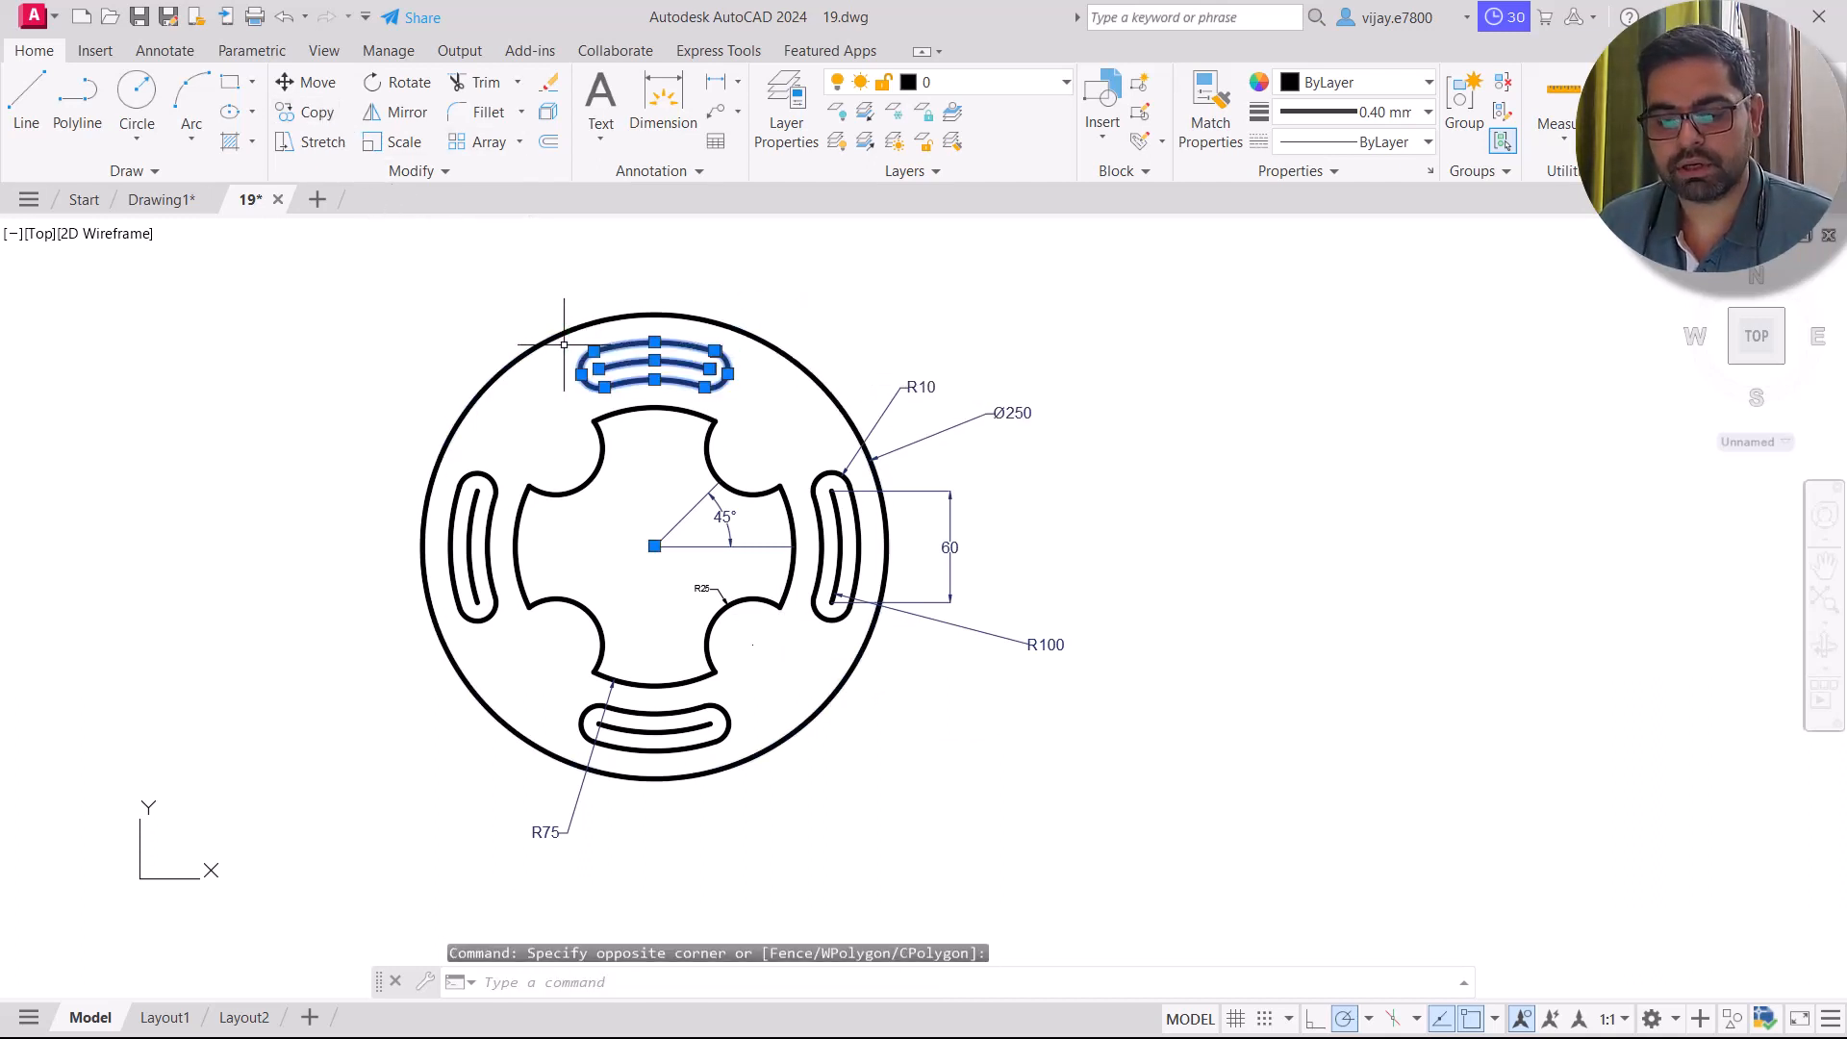
{"action": "left_click", "coordinate": [322, 120]}
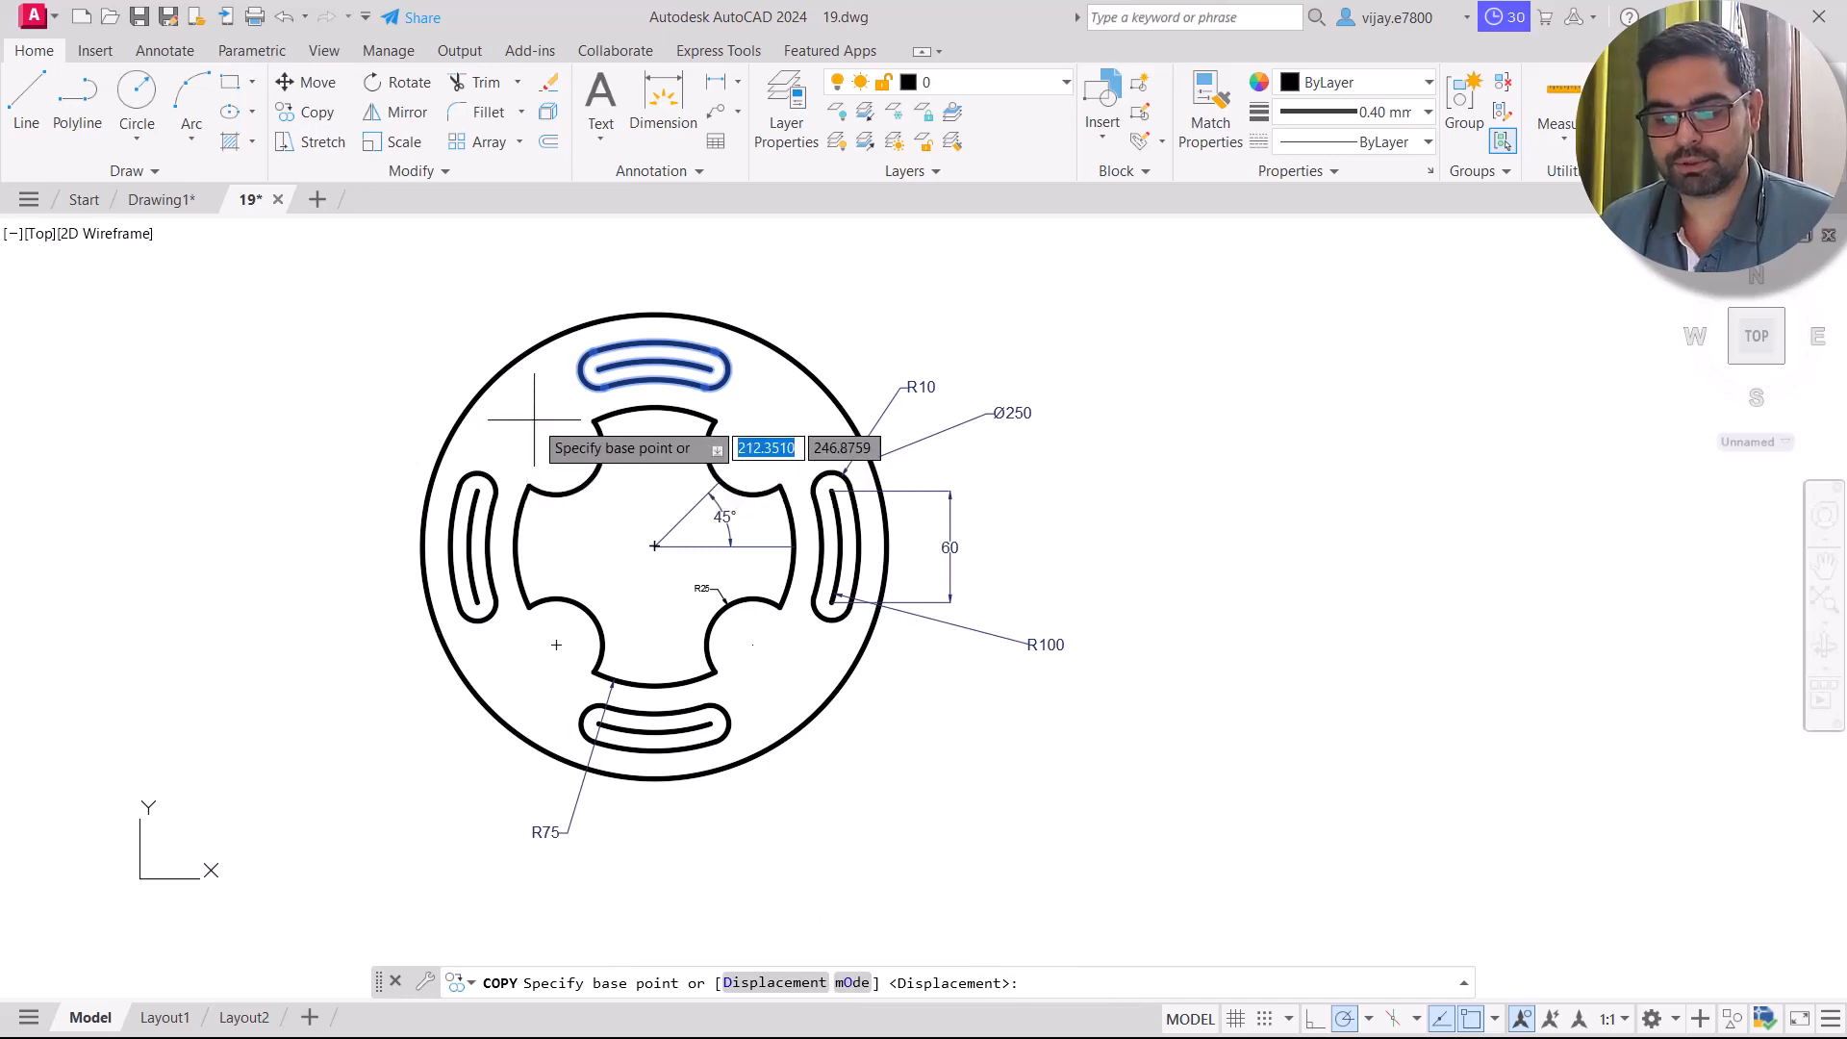
{"action": "left_click", "coordinate": [599, 368]}
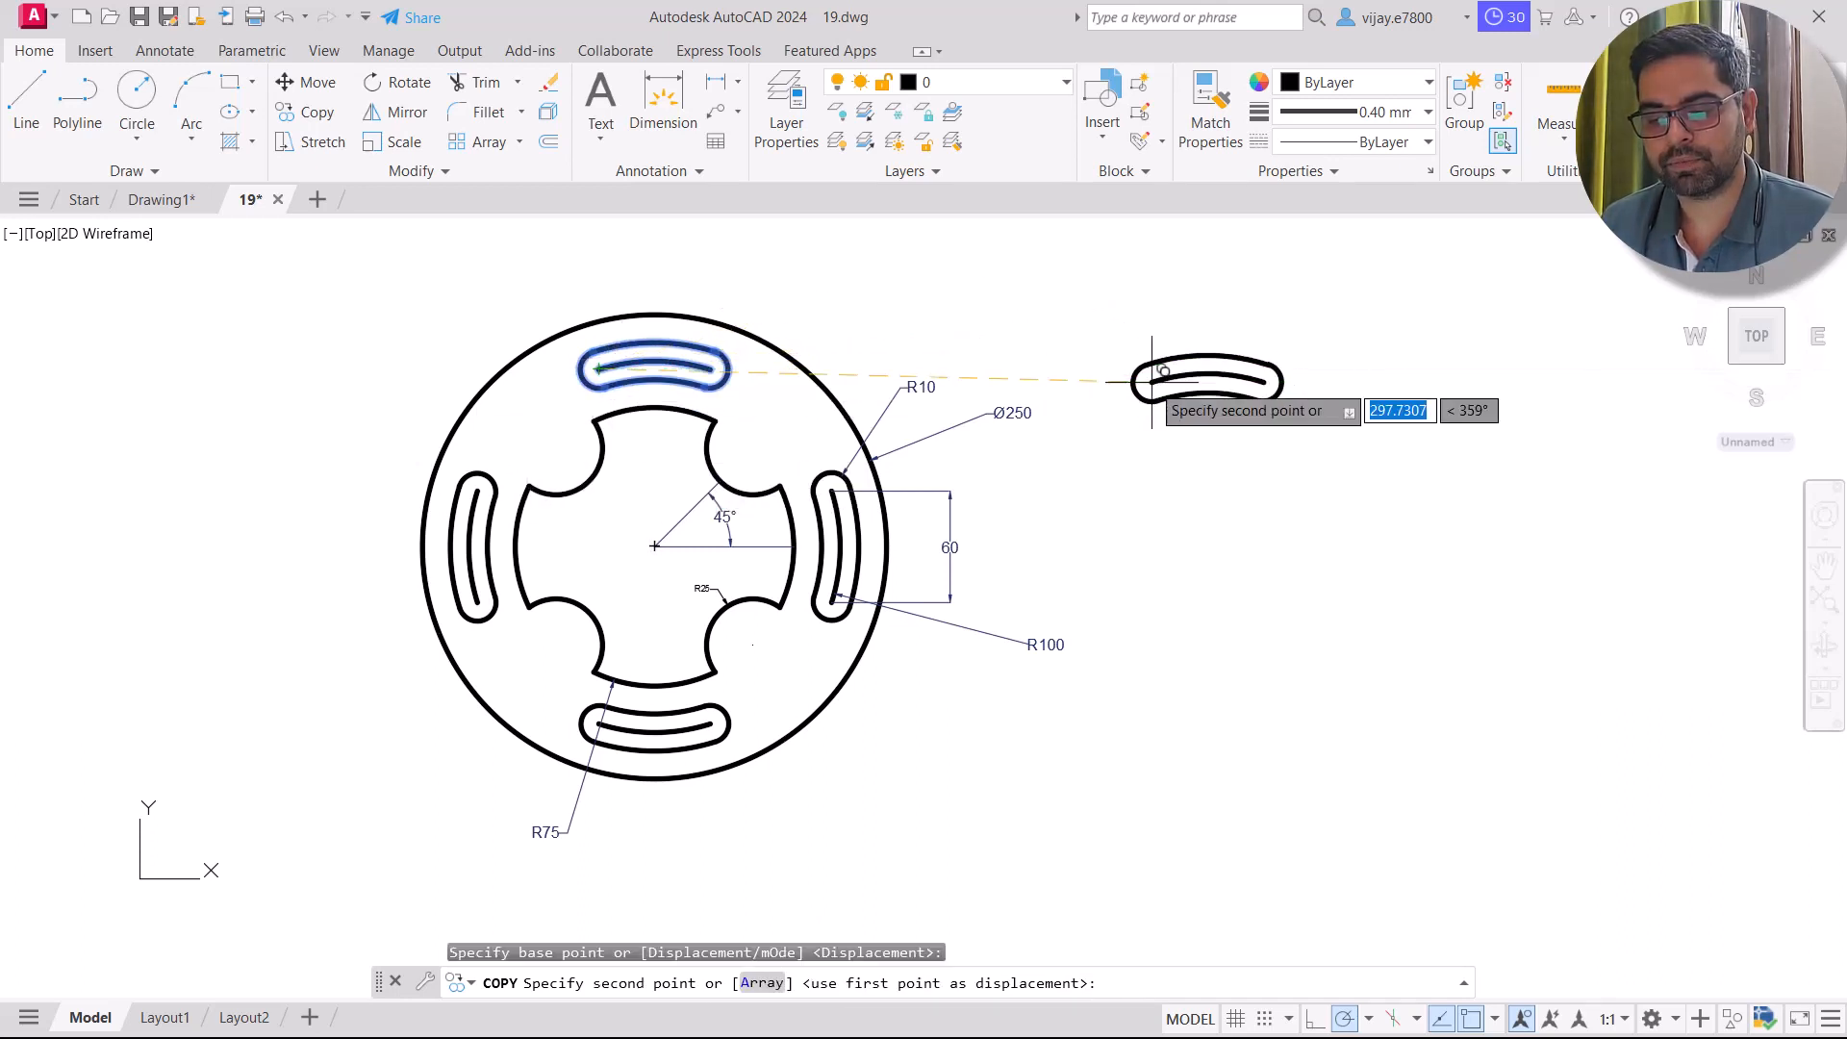
{"action": "left_click", "coordinate": [1231, 368]}
{"action": "left_click", "coordinate": [1374, 498]}
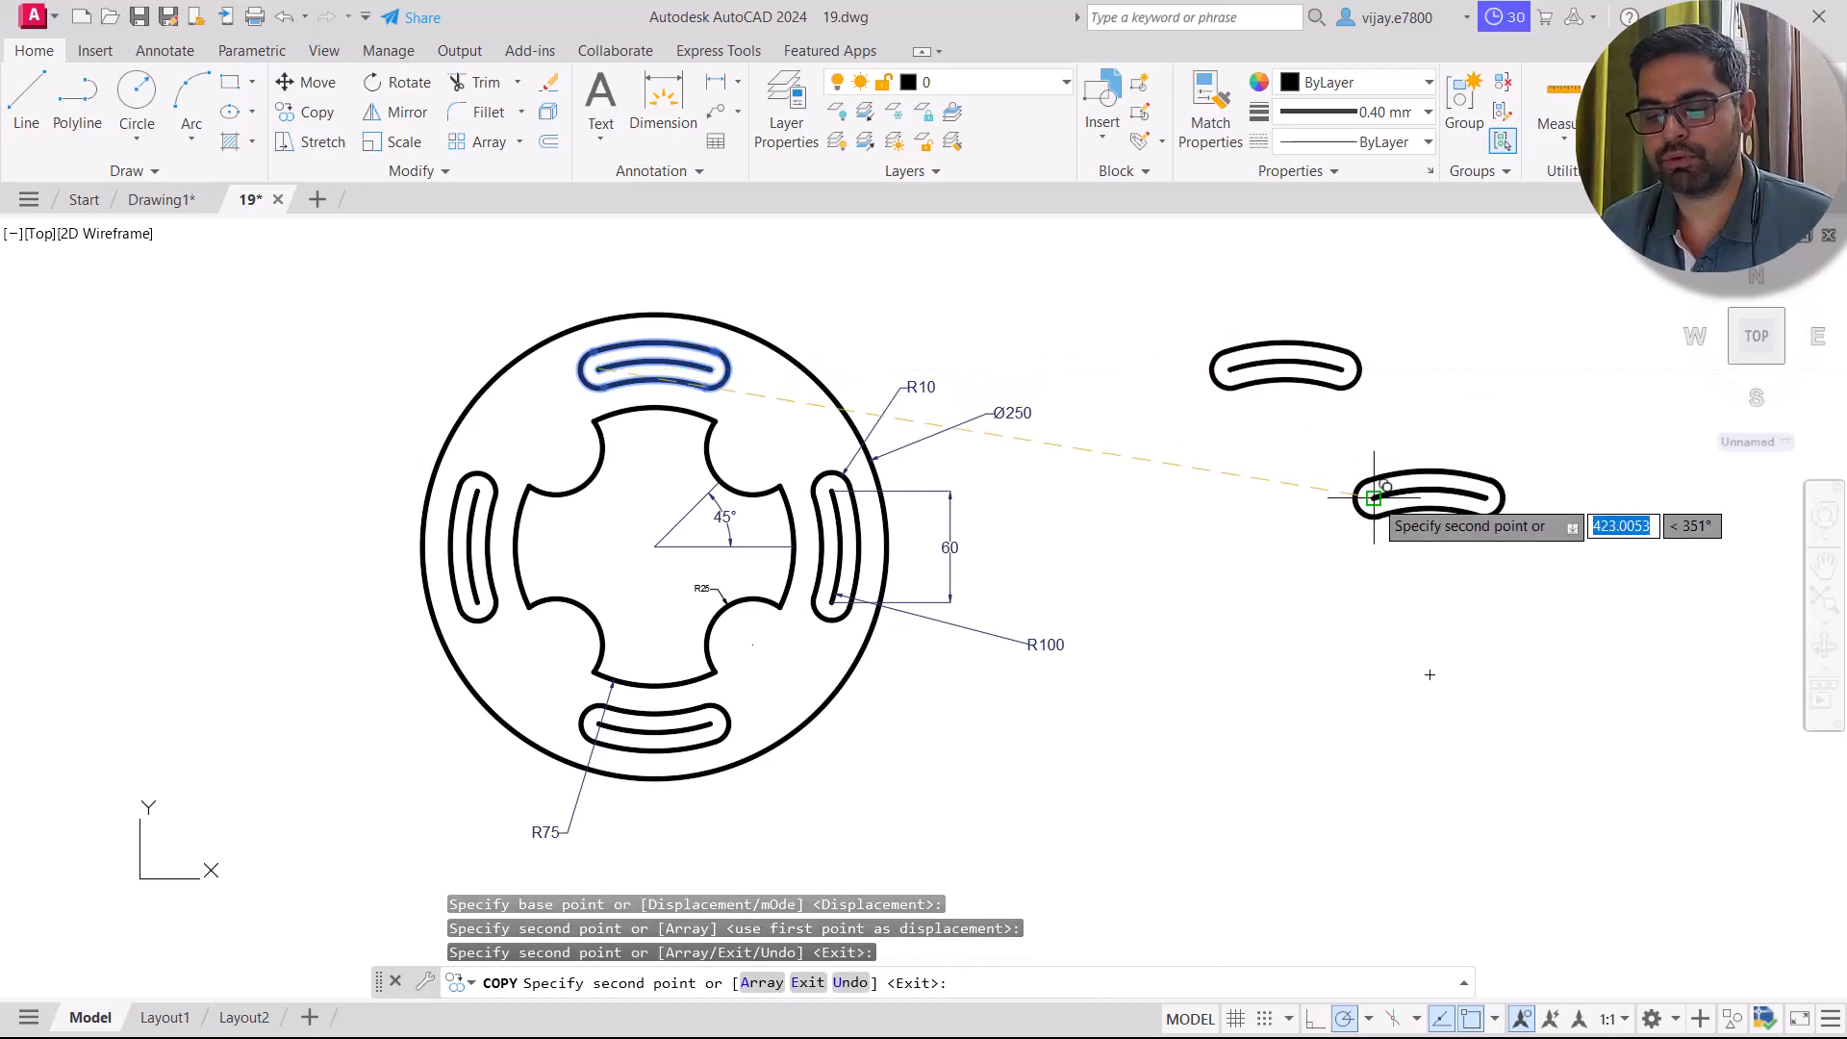
{"action": "left_click", "coordinate": [1373, 670]}
{"action": "left_click", "coordinate": [1236, 747]}
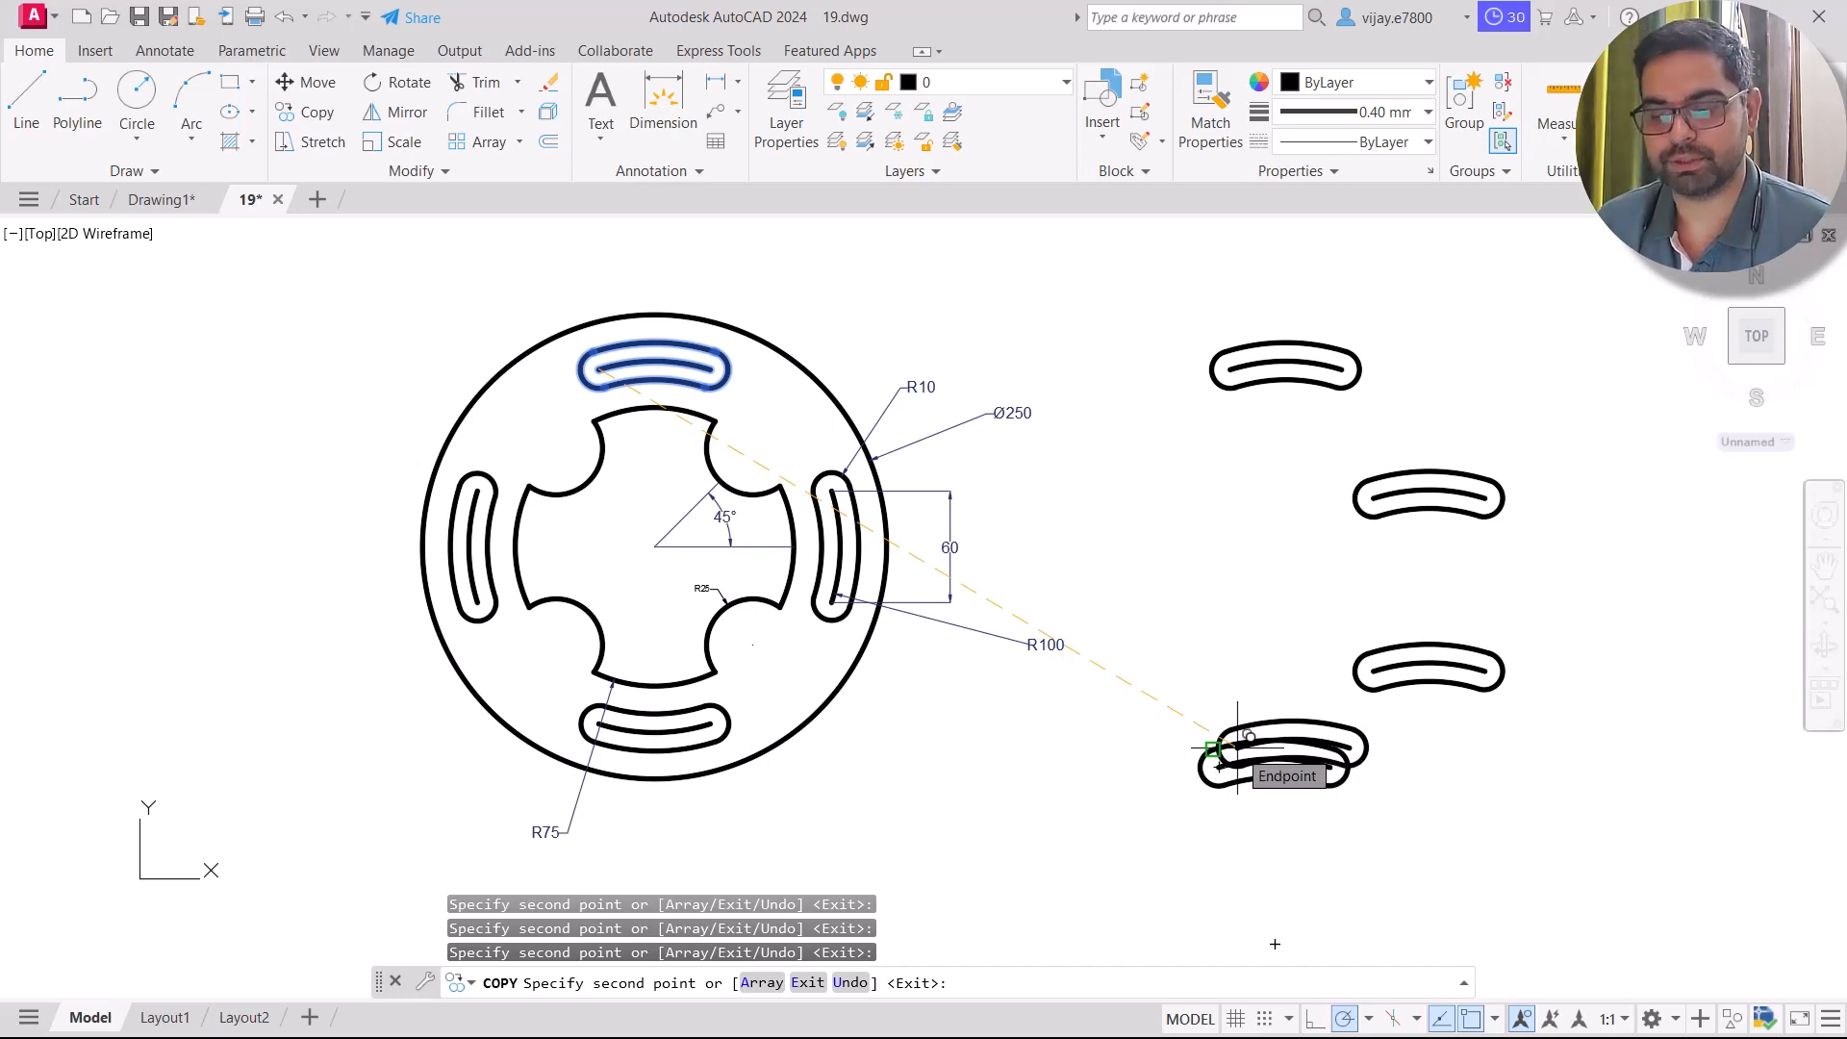
Undo all the slot copies placed beside the disc and leave the Copy command.
{"action": "key", "text": "ctrl+z"}
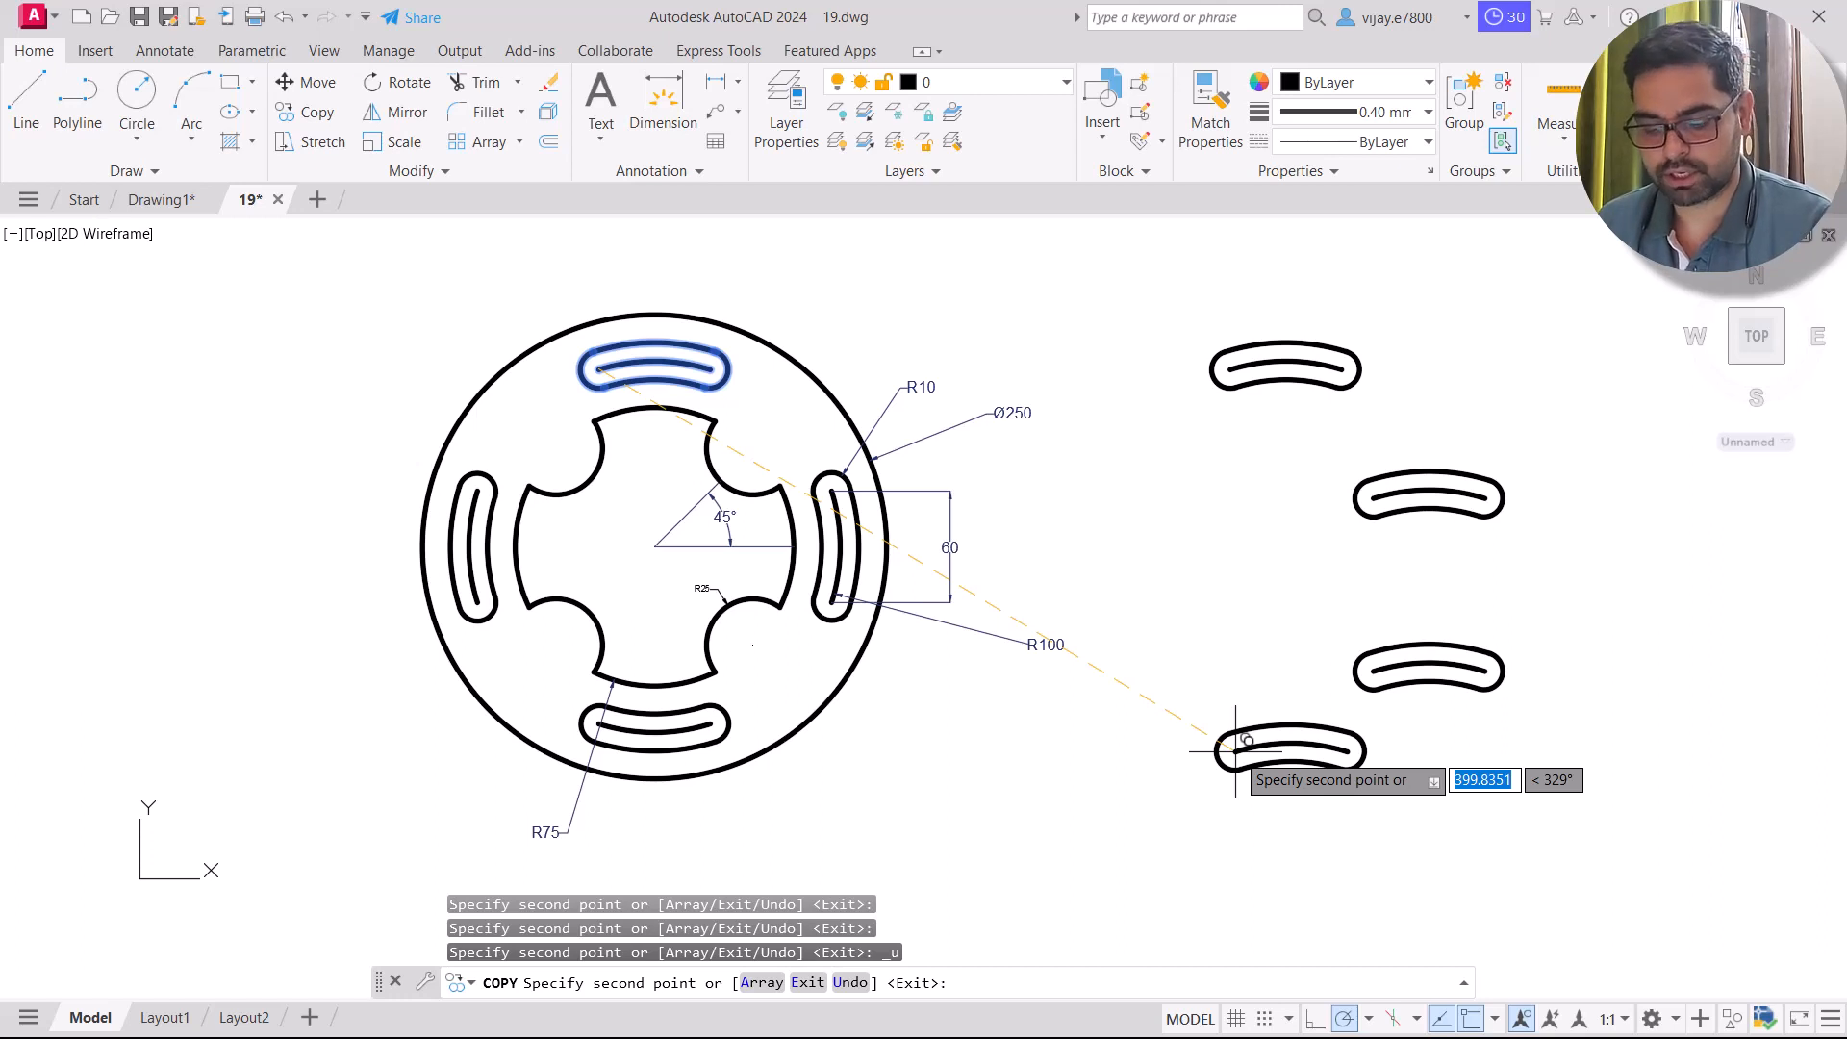
{"action": "key", "text": "ctrl+z"}
{"action": "key", "text": "ctrl+z"}
{"action": "key", "text": "ctrl+z"}
{"action": "key", "text": "ctrl+z"}
{"action": "key", "text": "Escape"}
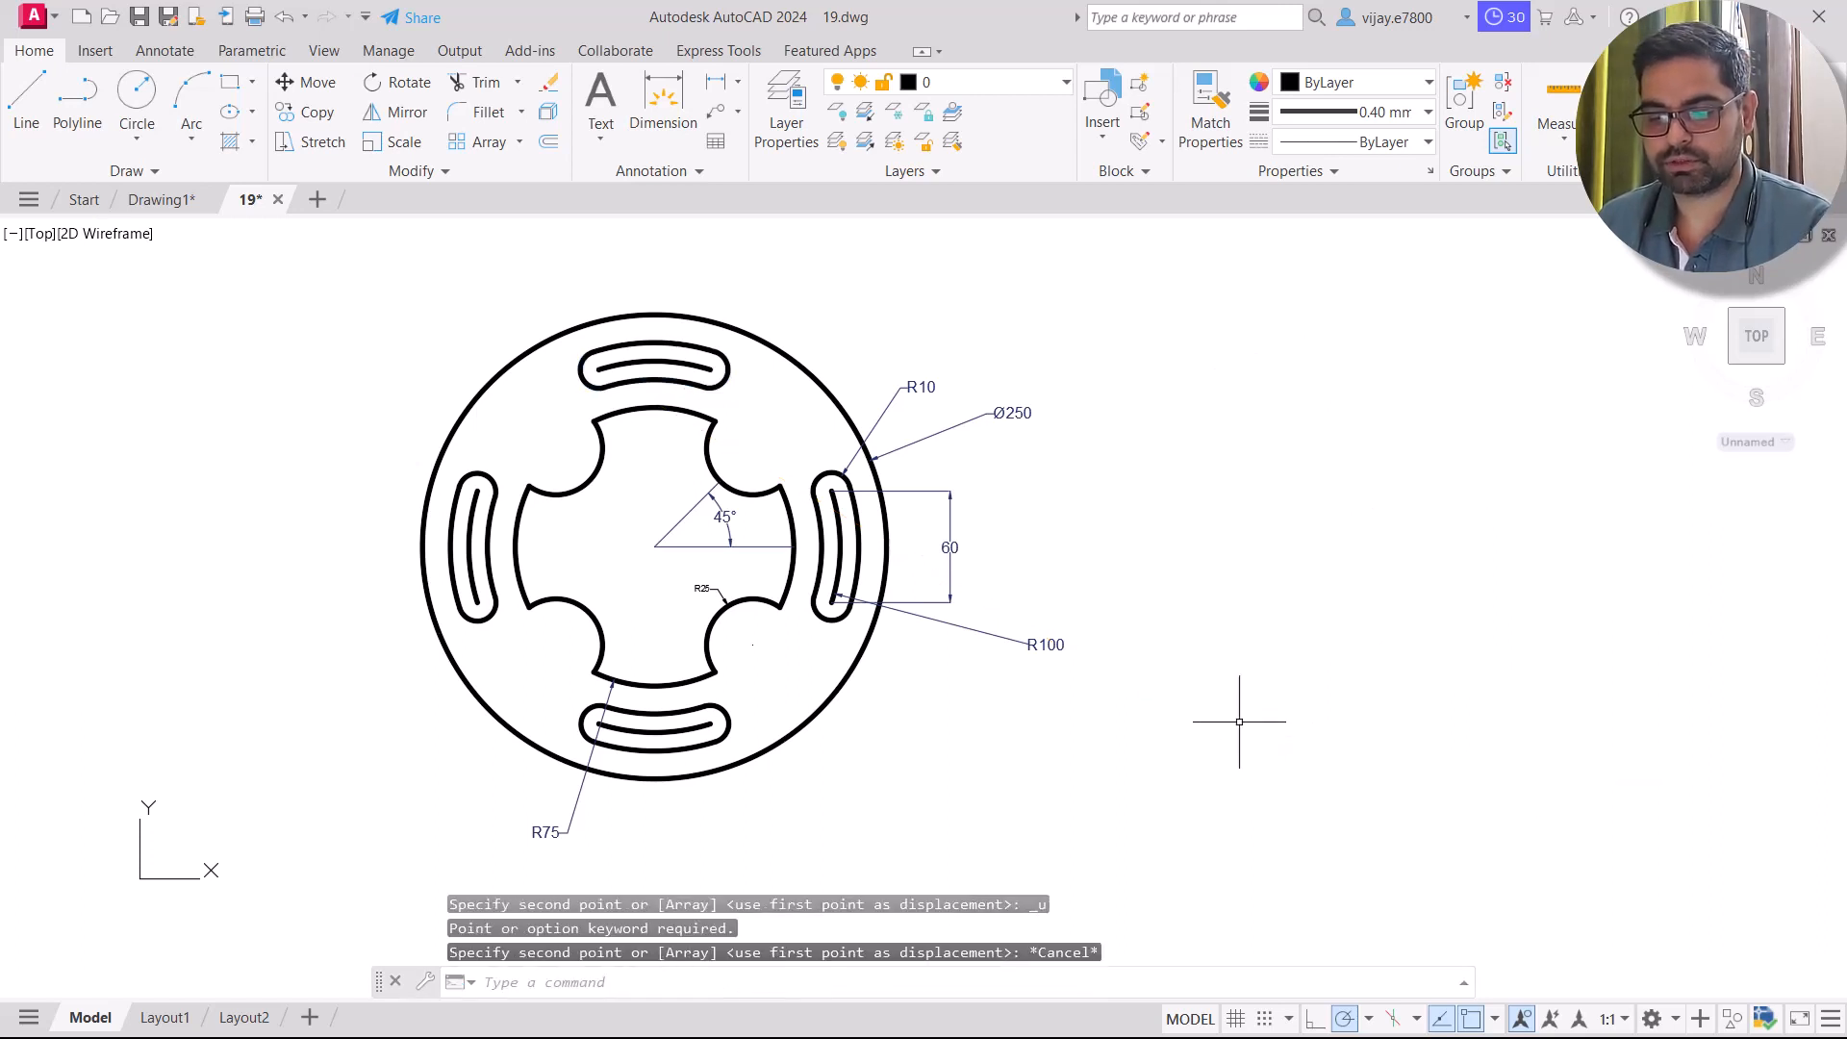
{"action": "left_click", "coordinate": [753, 390]}
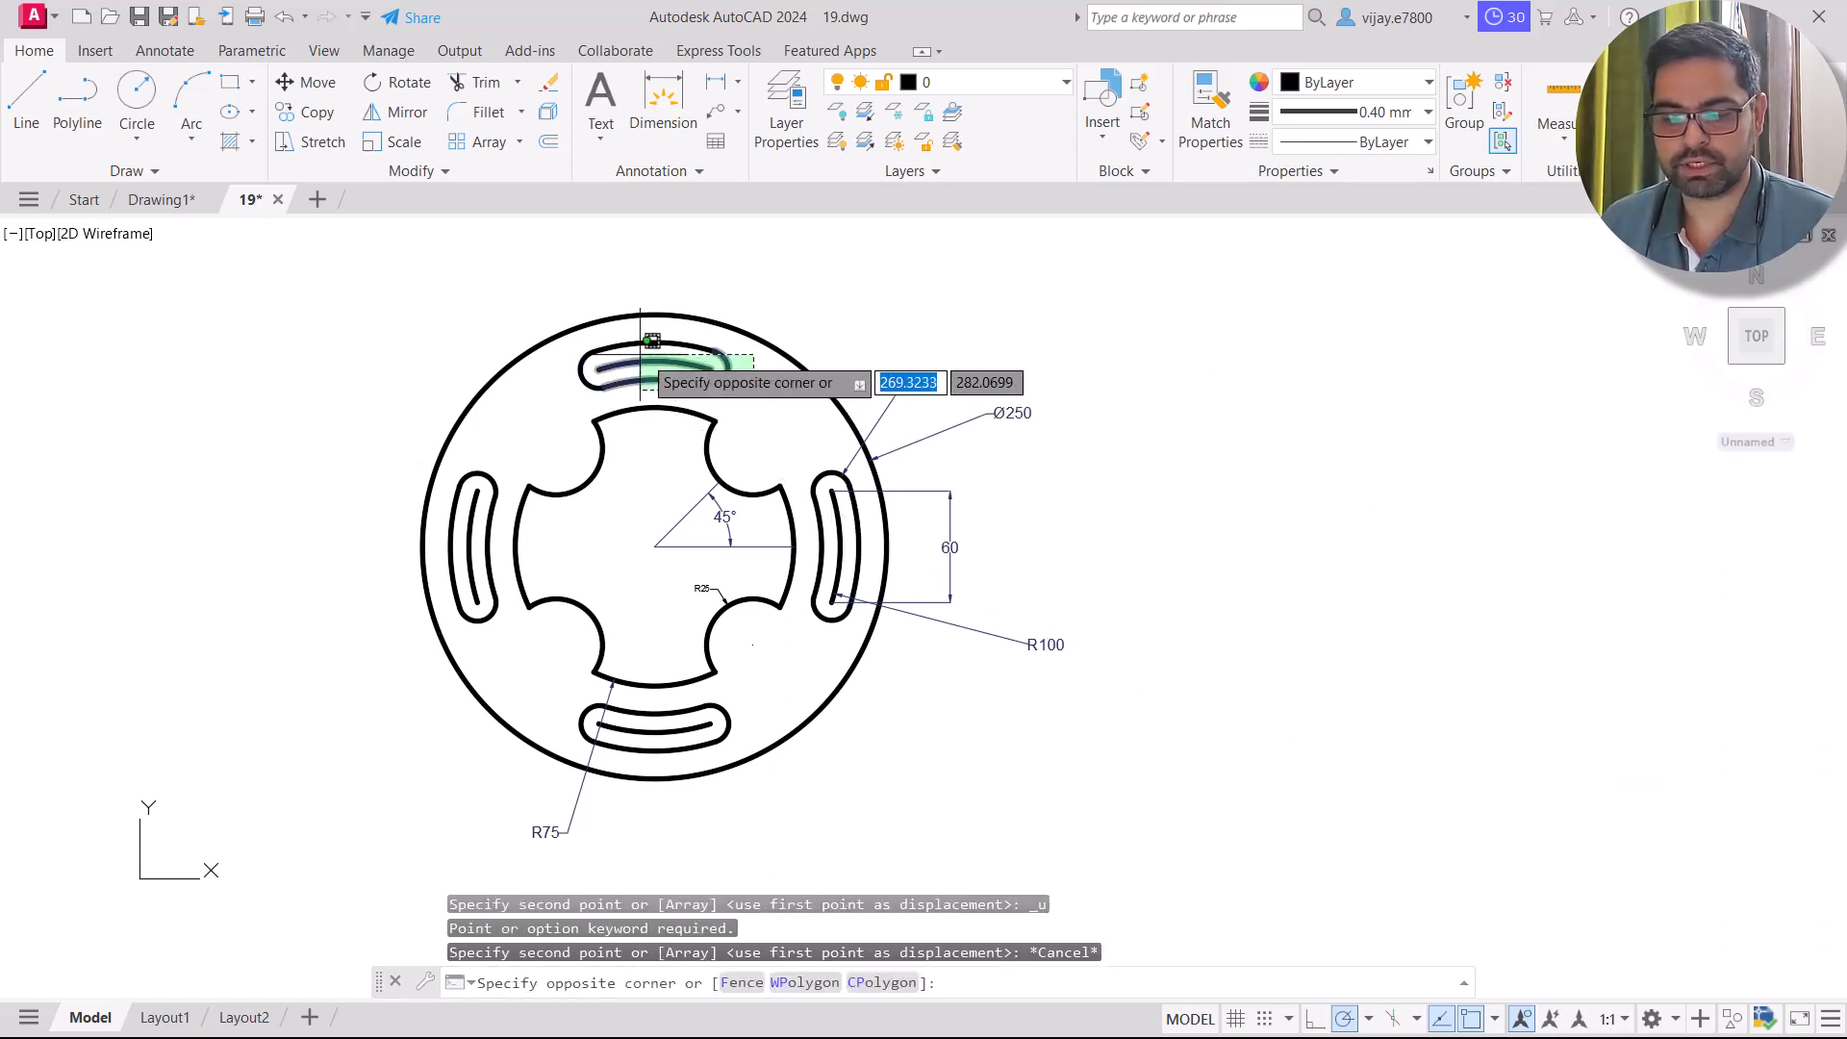
{"action": "left_click", "coordinate": [575, 337]}
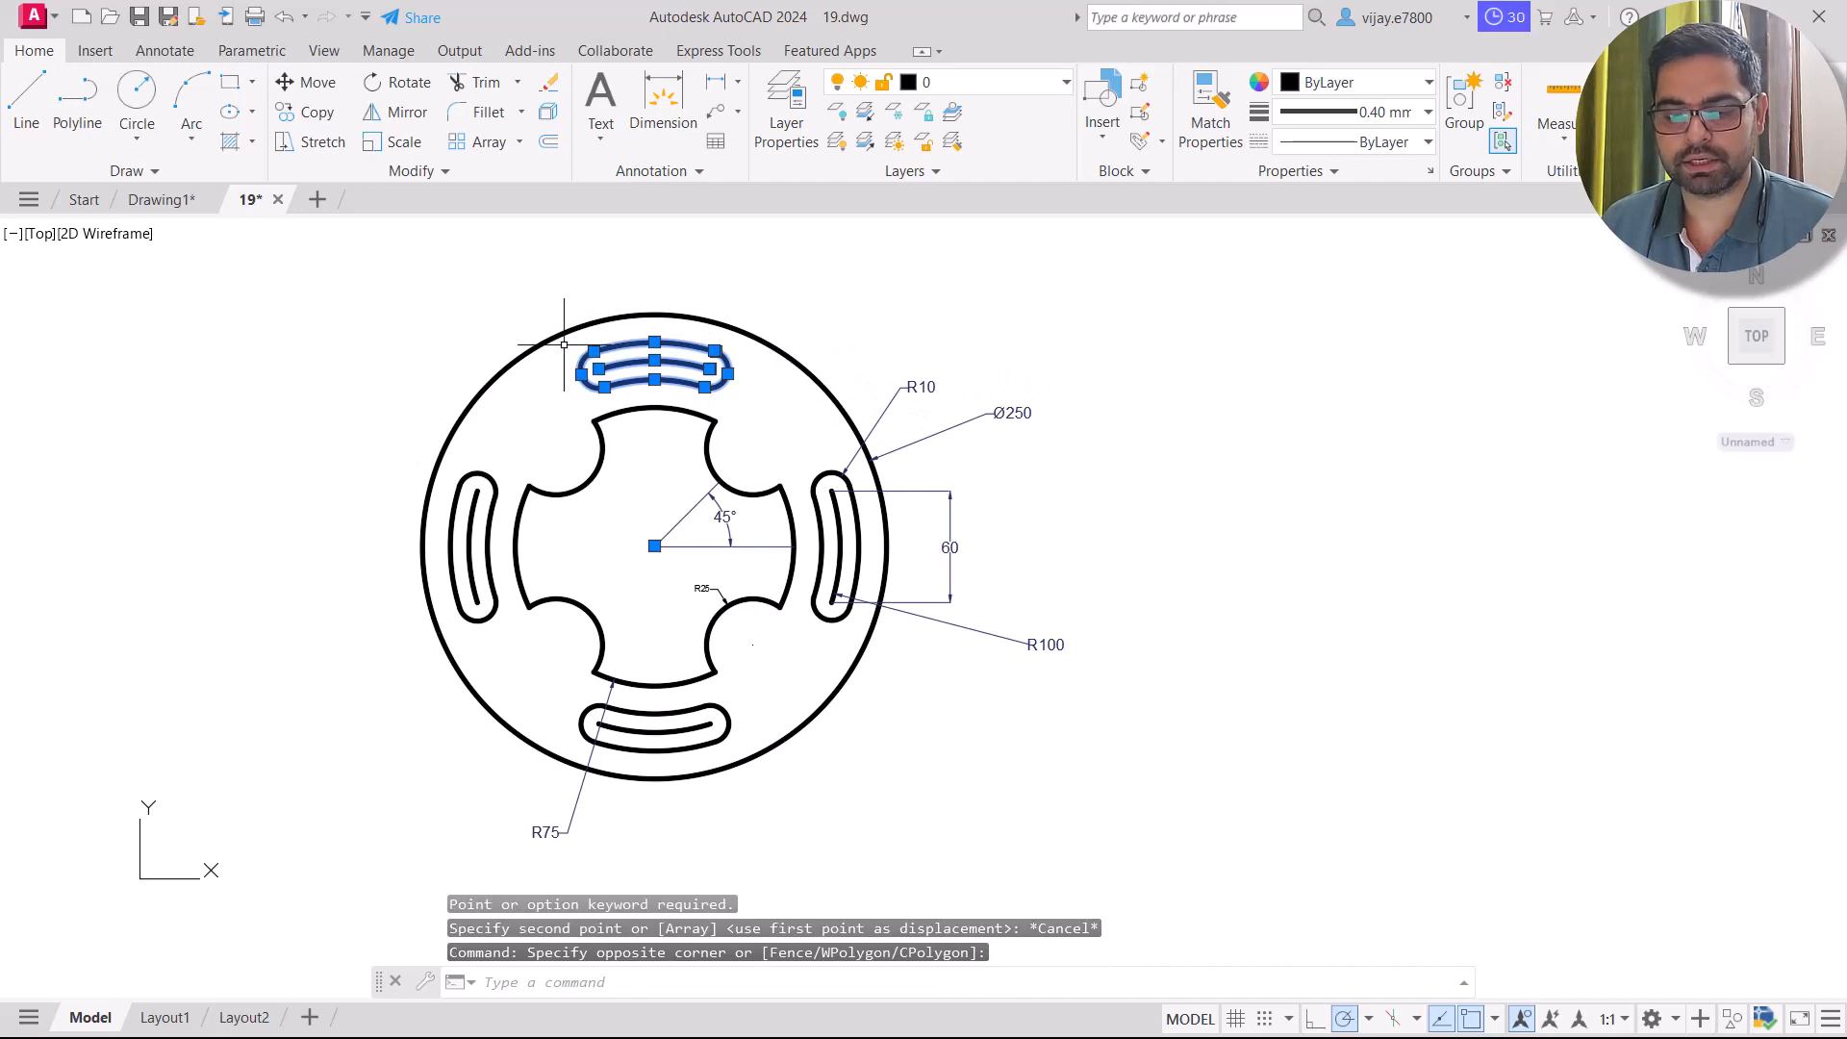
{"action": "left_click", "coordinate": [313, 113]}
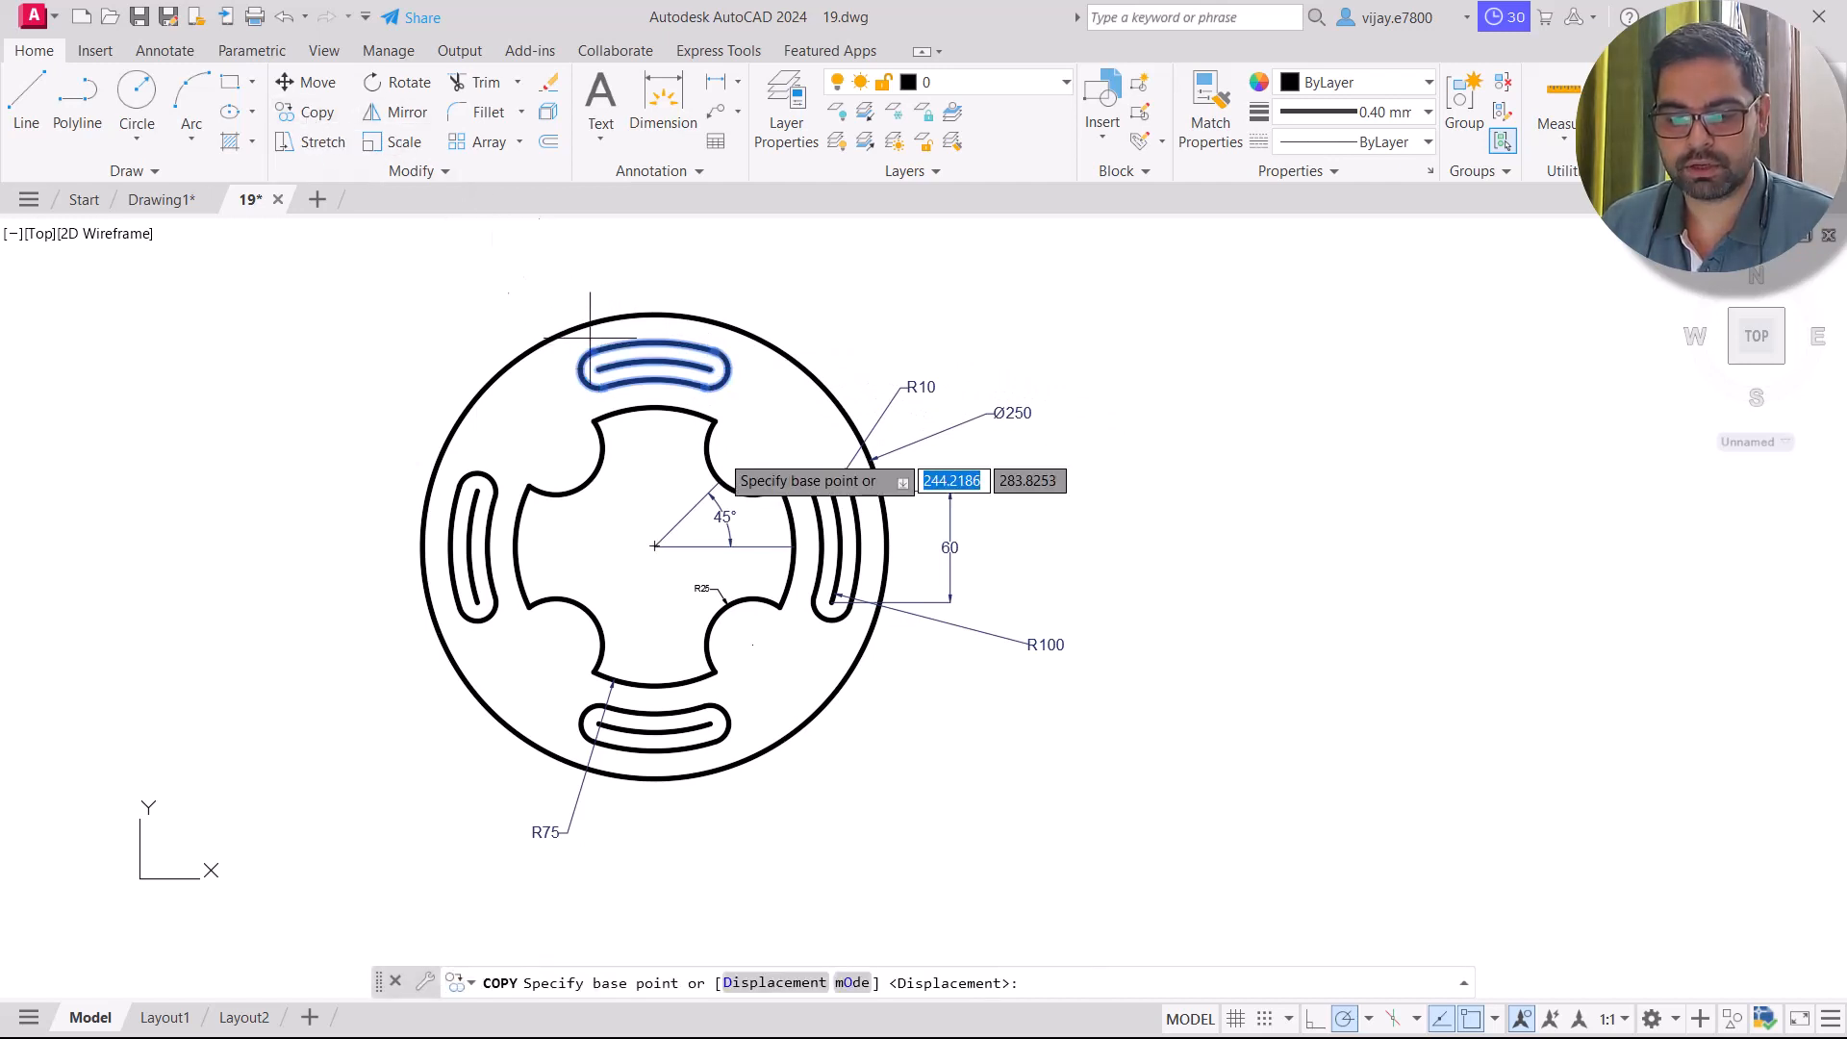
{"action": "left_click", "coordinate": [750, 985]}
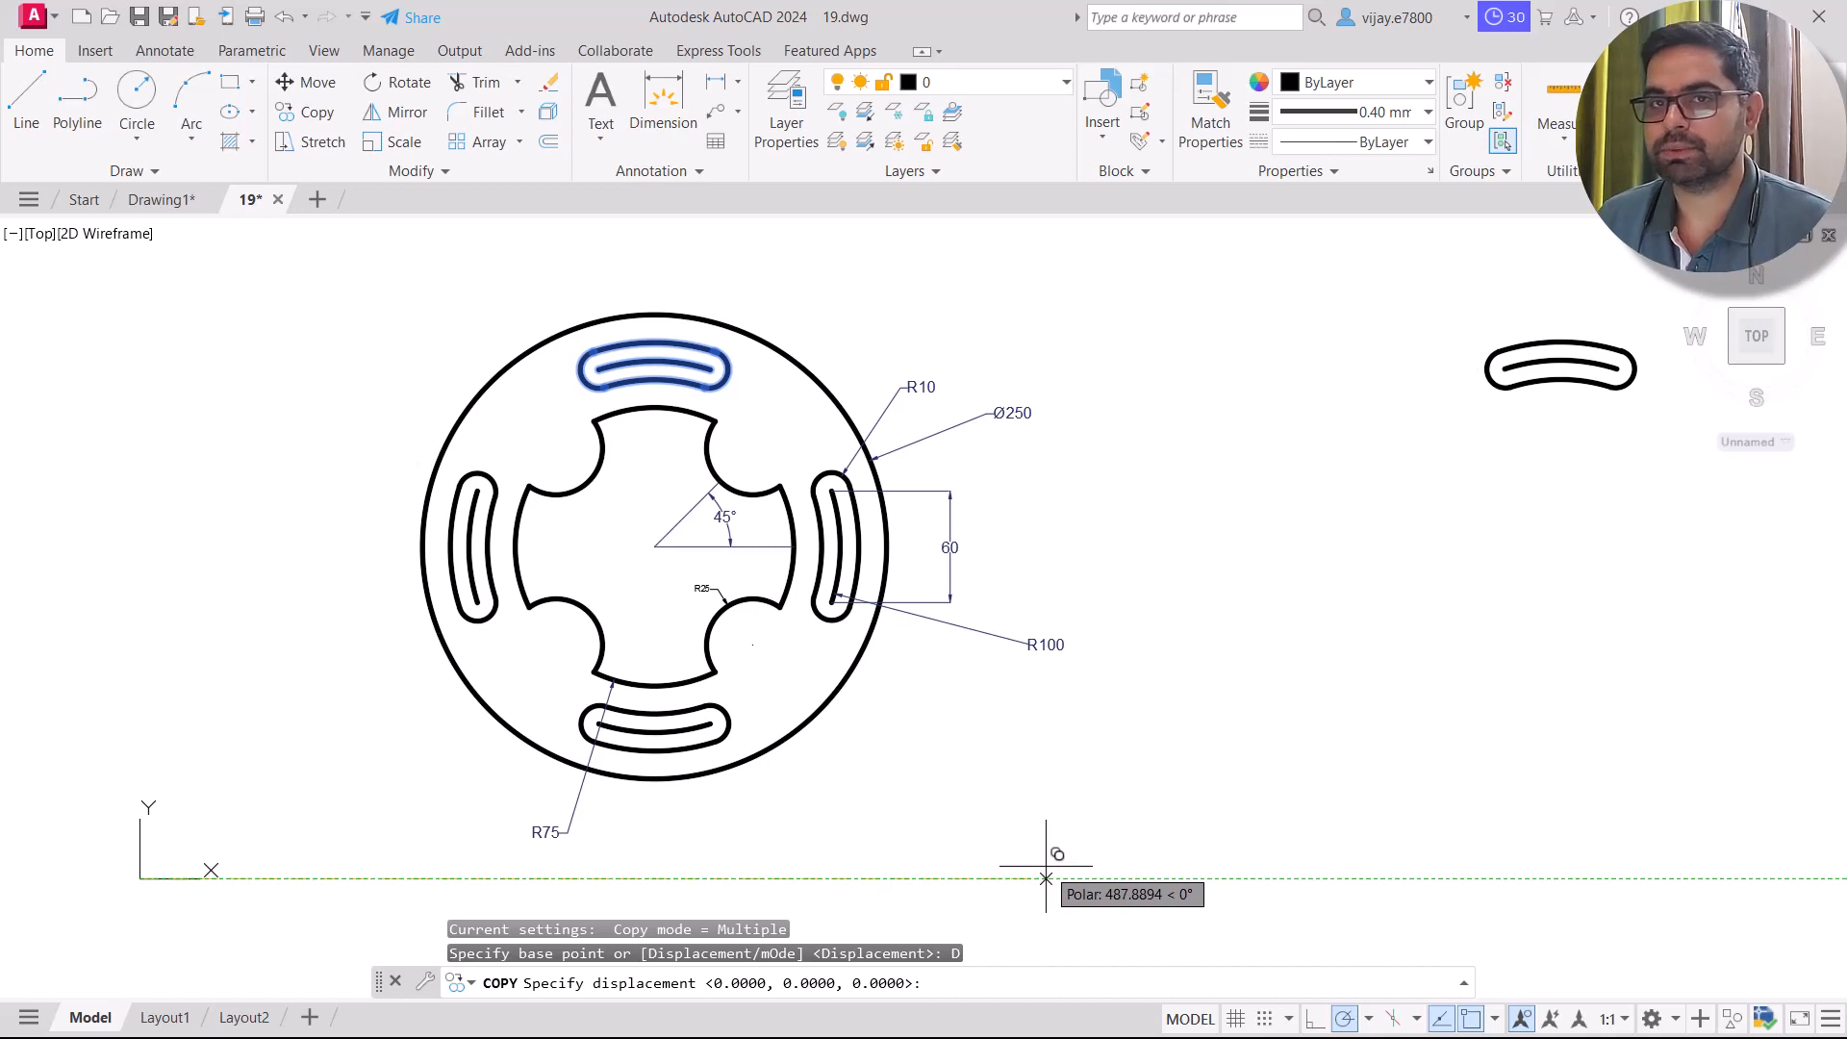
{"action": "key", "text": "Escape"}
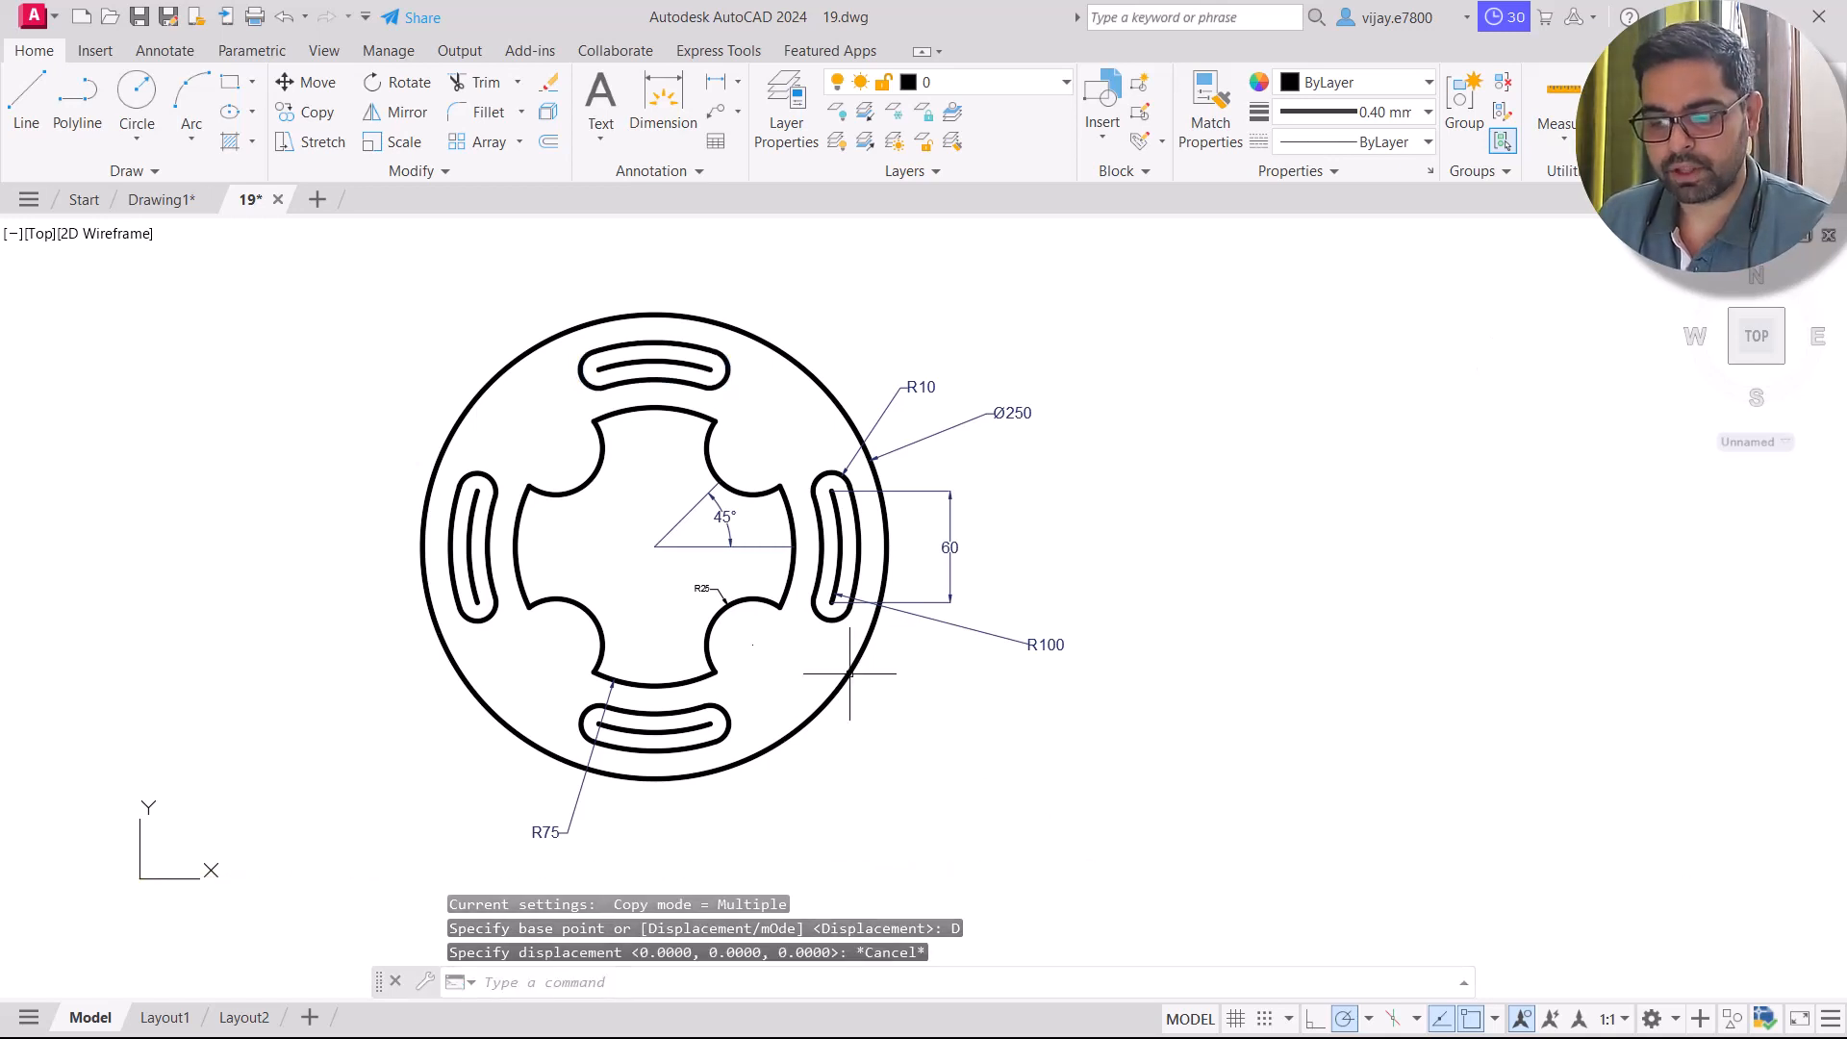
Copy the upper slot in Single copy mode about 328 units horizontally to the right, from the left end of its centre arc.
{"action": "left_click", "coordinate": [736, 396]}
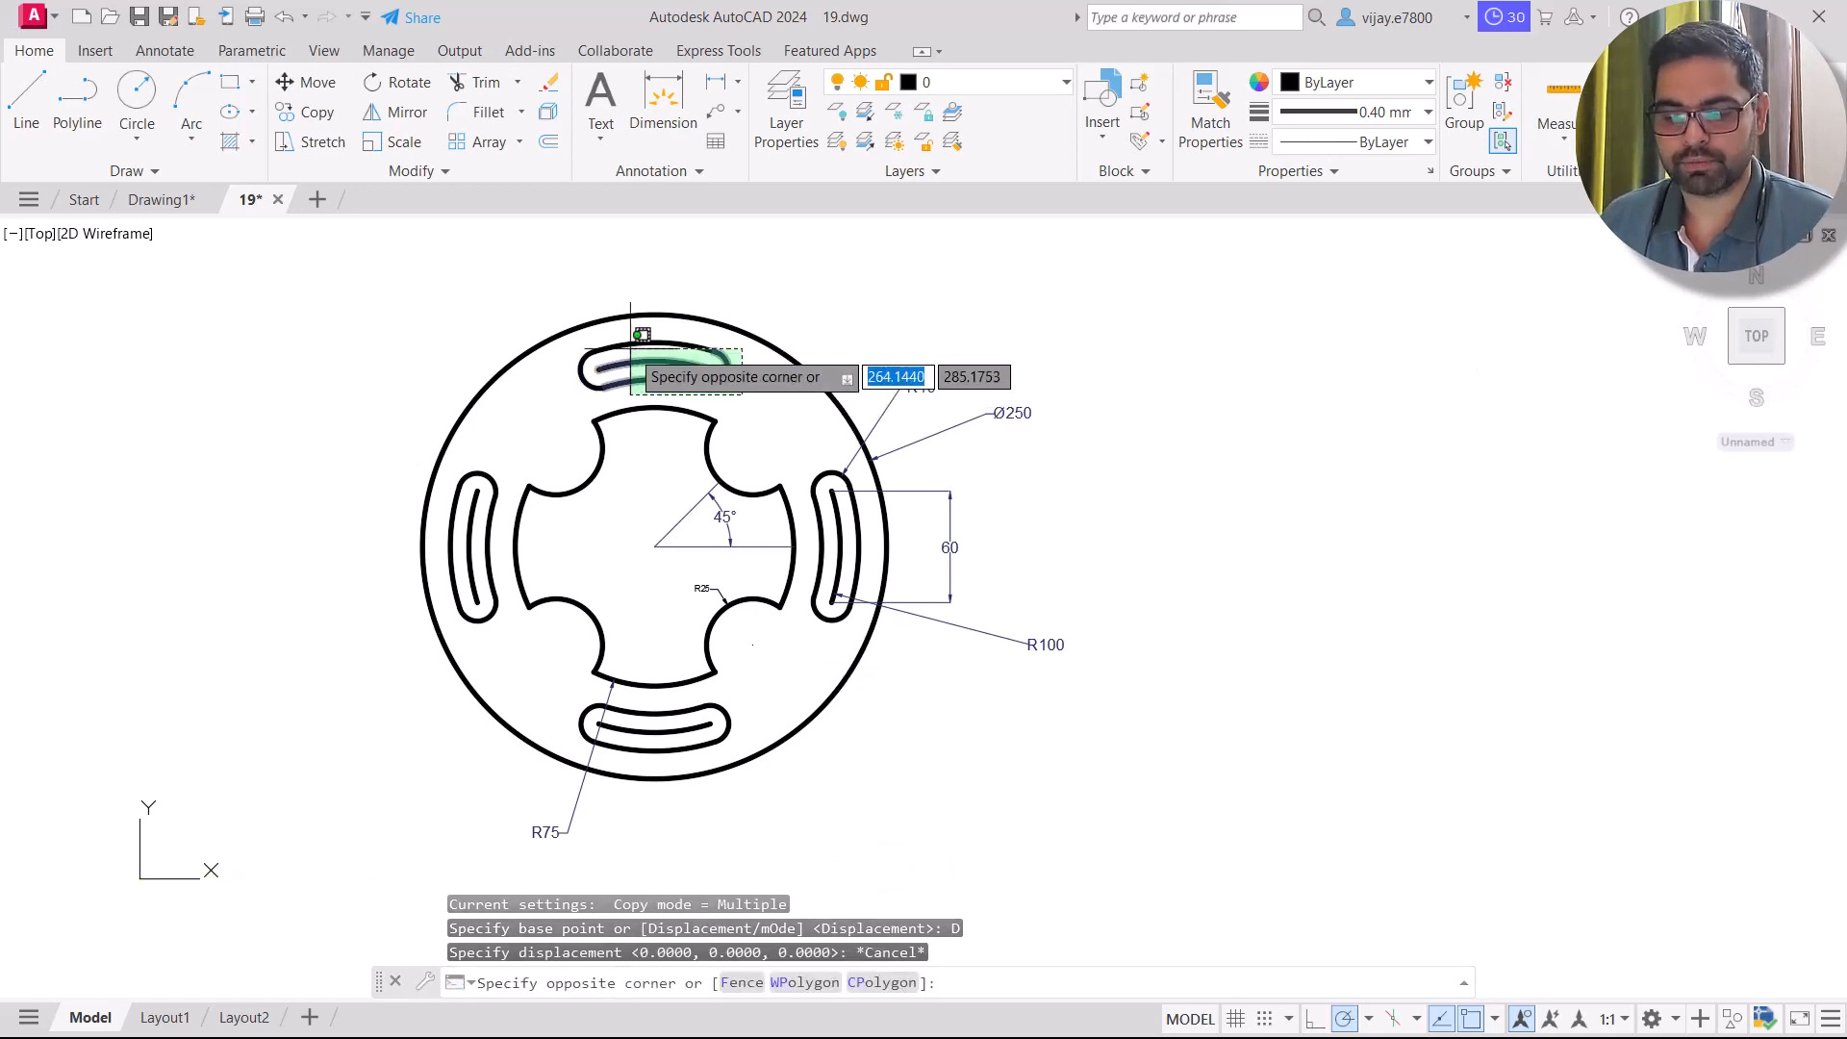
{"action": "left_click", "coordinate": [574, 344]}
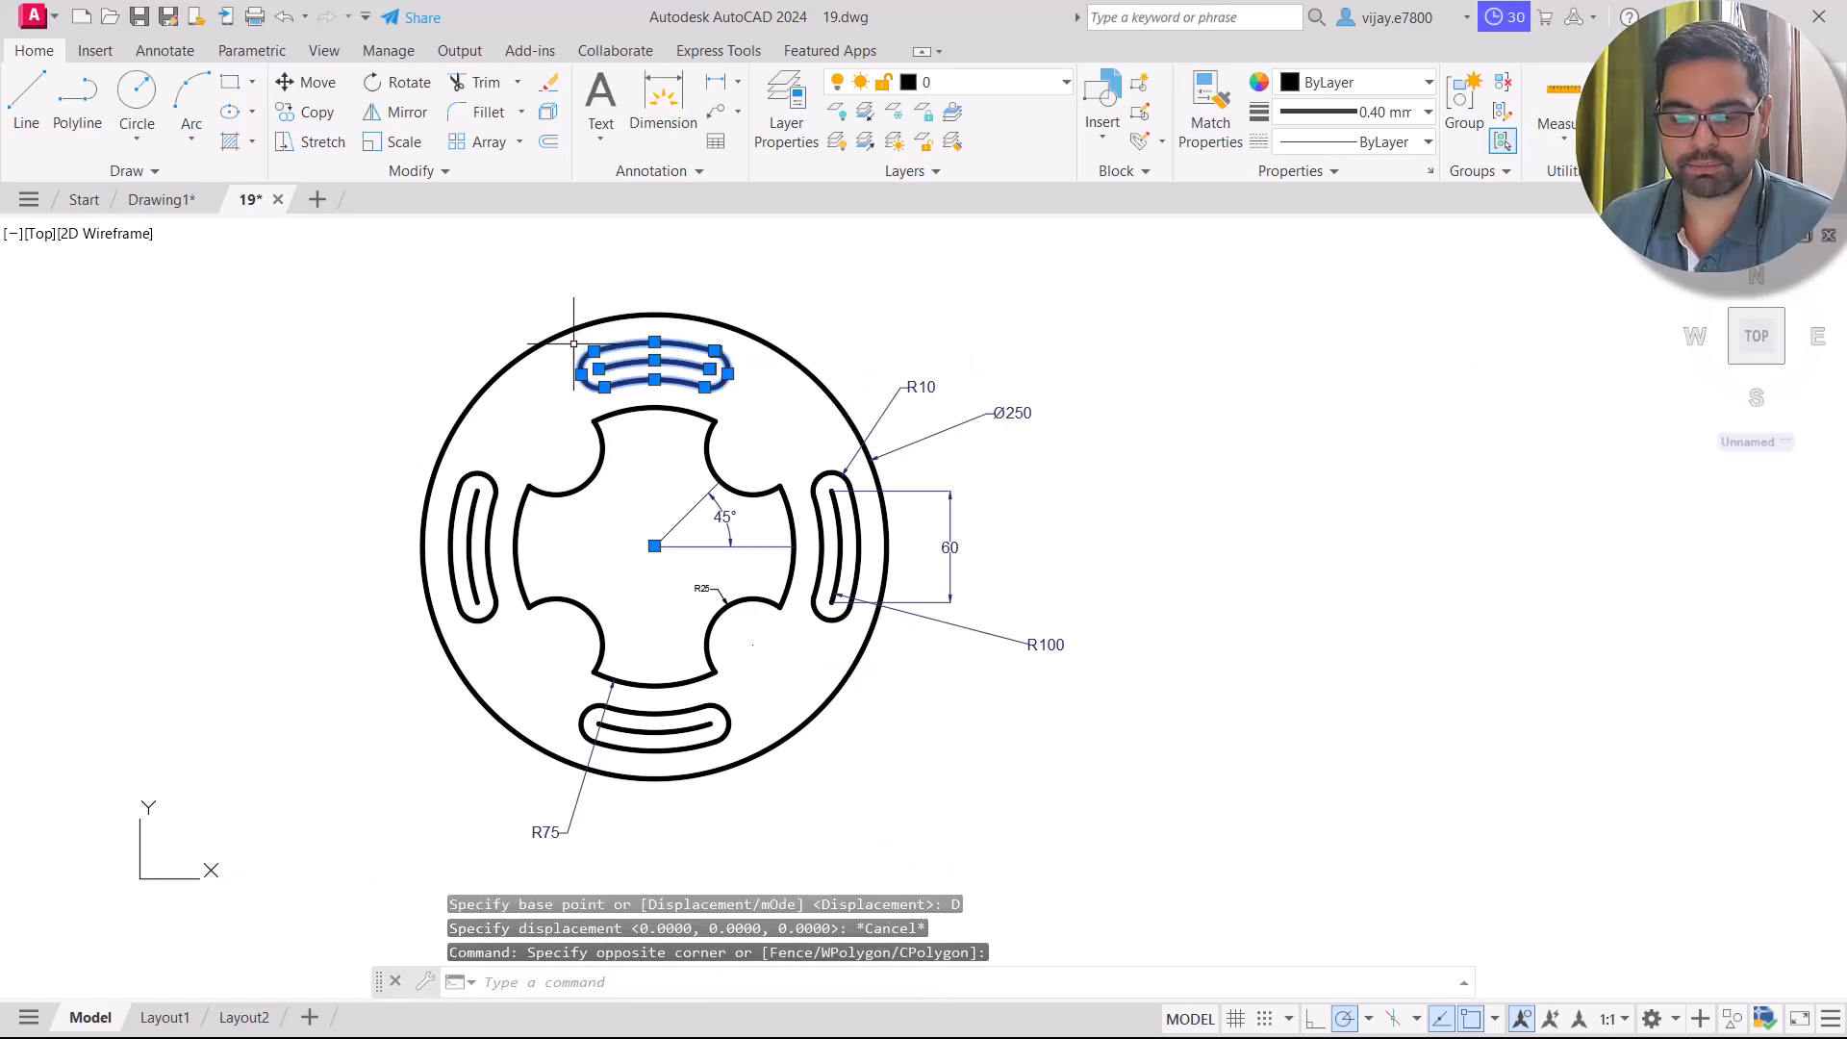
{"action": "left_click", "coordinate": [310, 111]}
{"action": "left_click", "coordinate": [851, 983]}
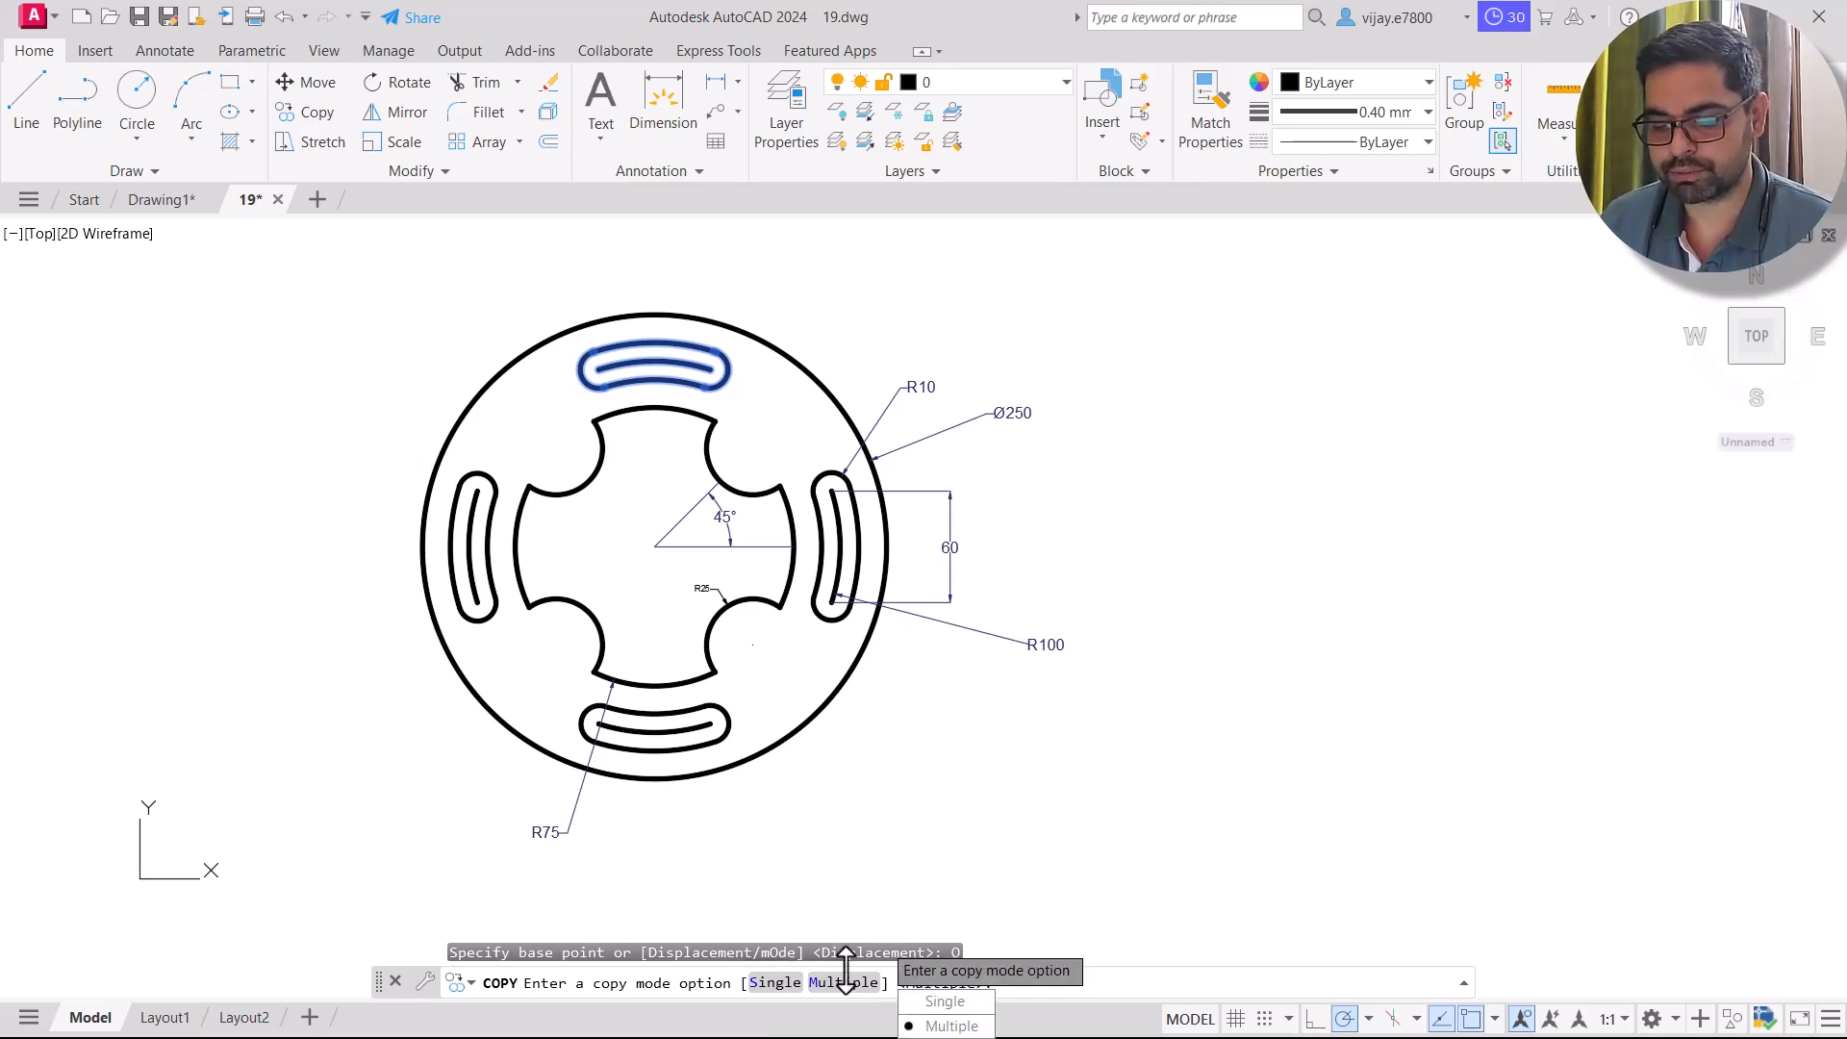
{"action": "left_click", "coordinate": [945, 1001]}
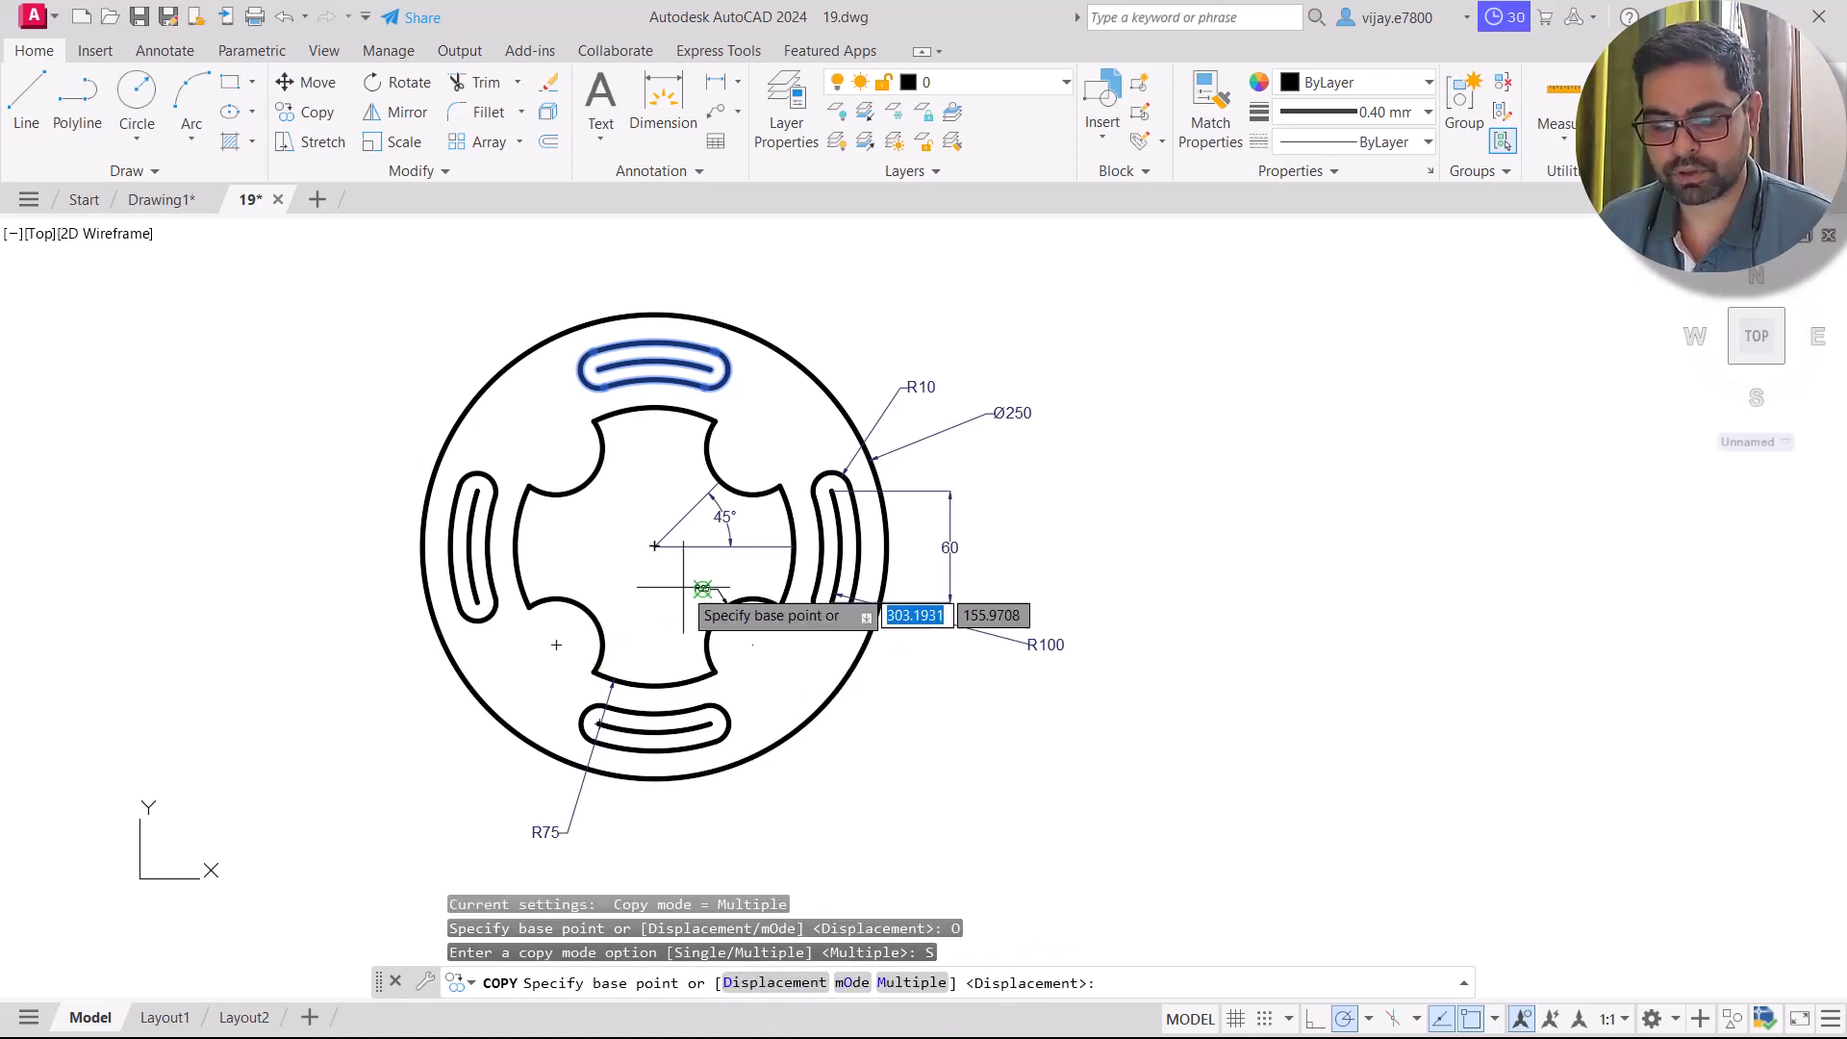
{"action": "left_click", "coordinate": [599, 369]}
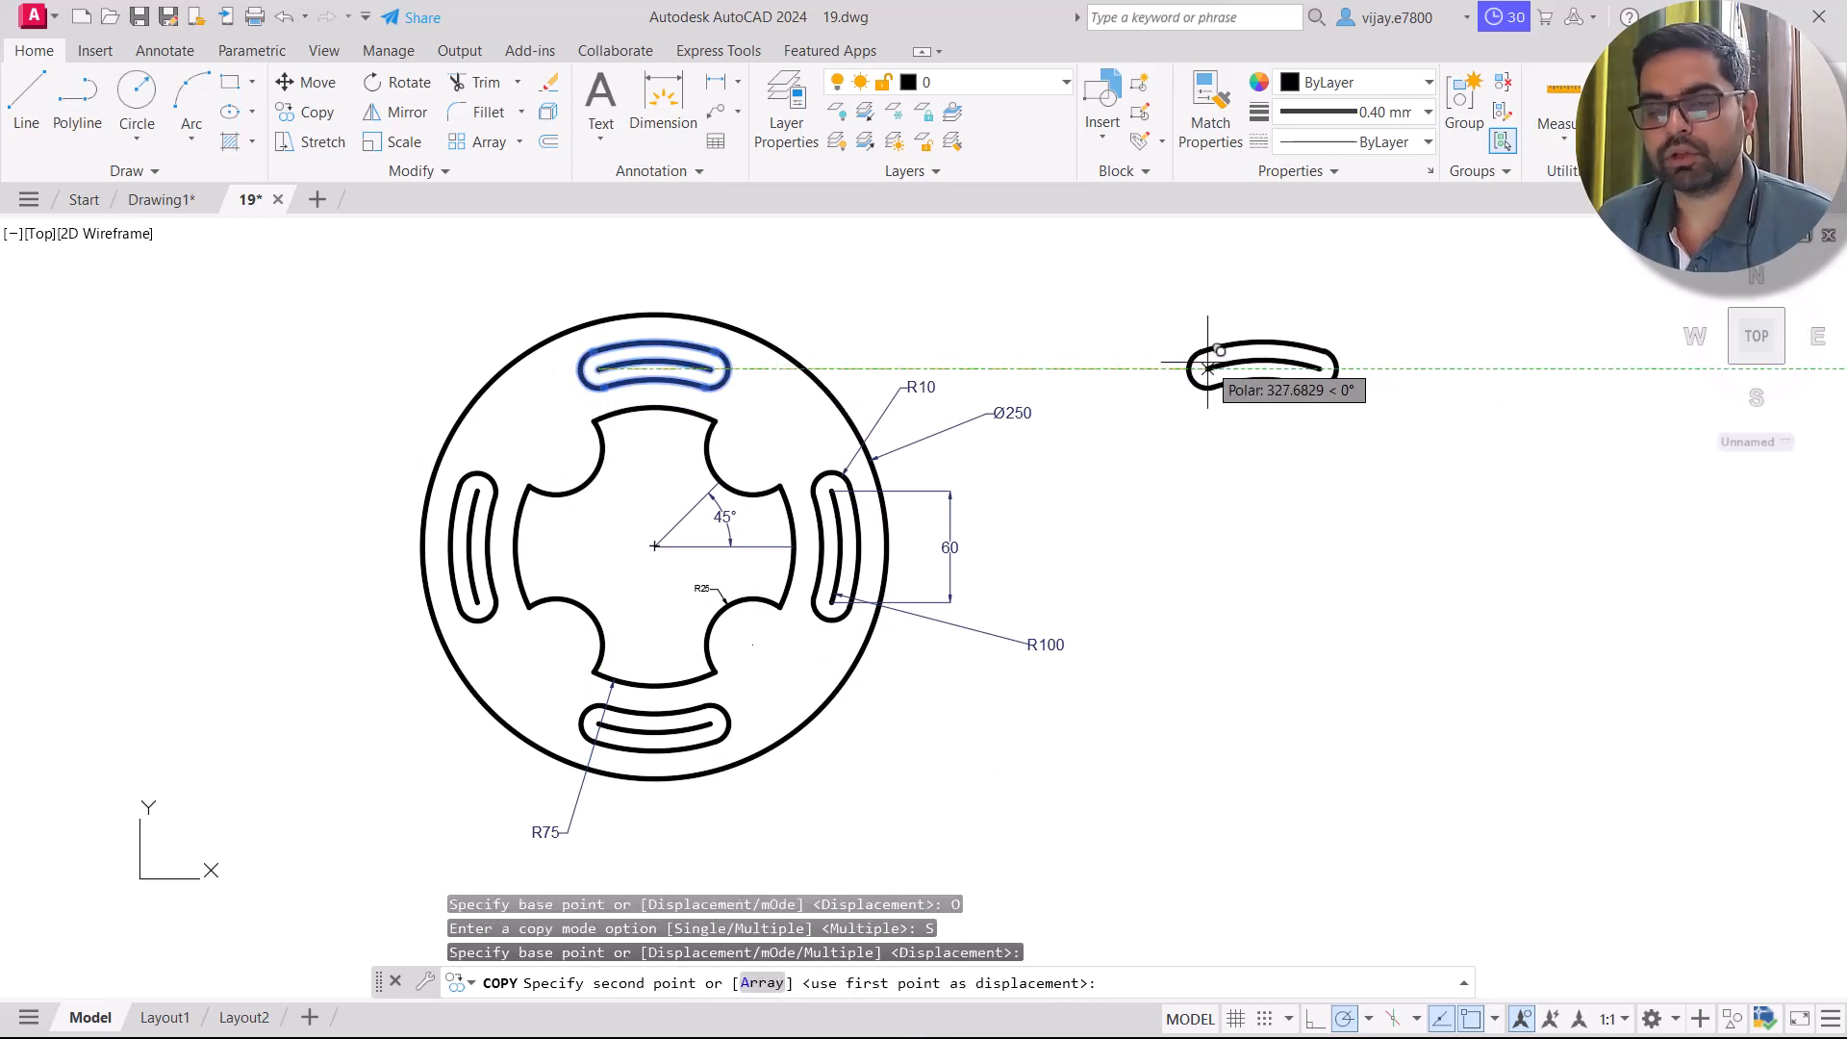
{"action": "left_click", "coordinate": [1207, 368]}
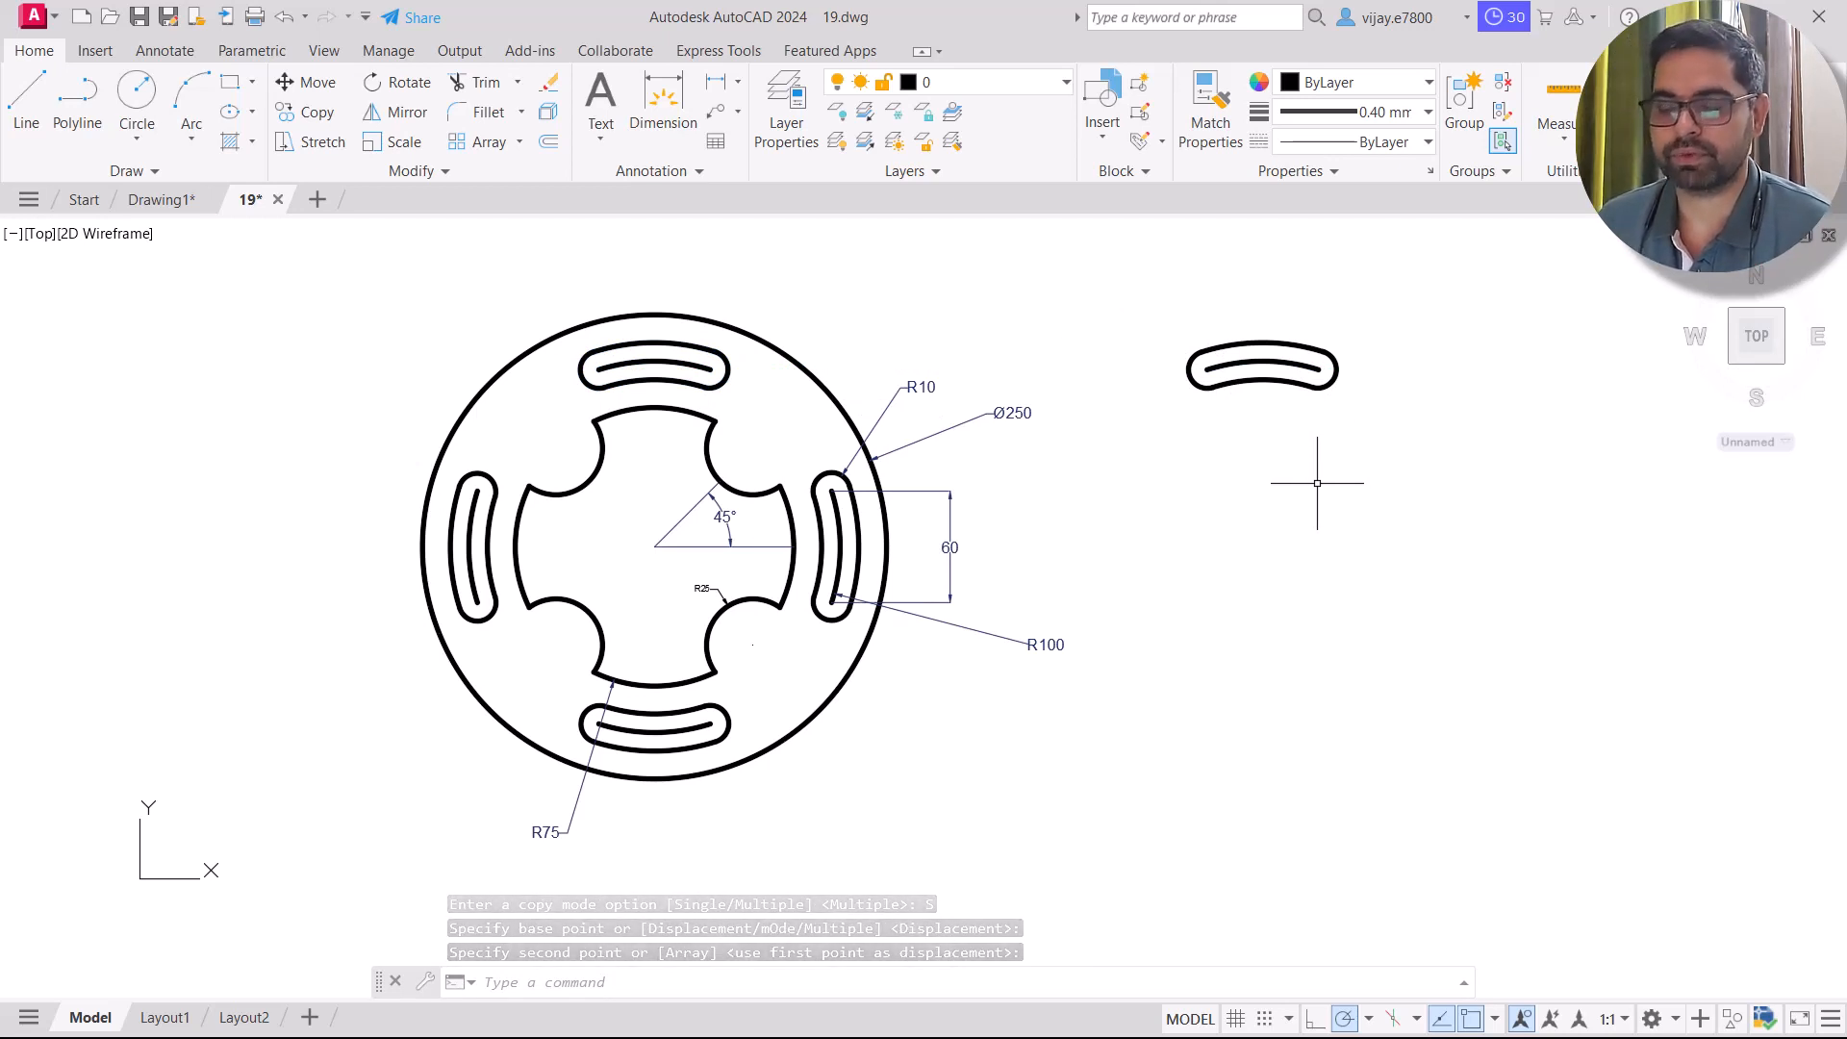
Undo the single slot copy and copy the upper slot with the Multiple option to four places right of the disc, from its centre arc's left end.
{"action": "key", "text": "ctrl+z"}
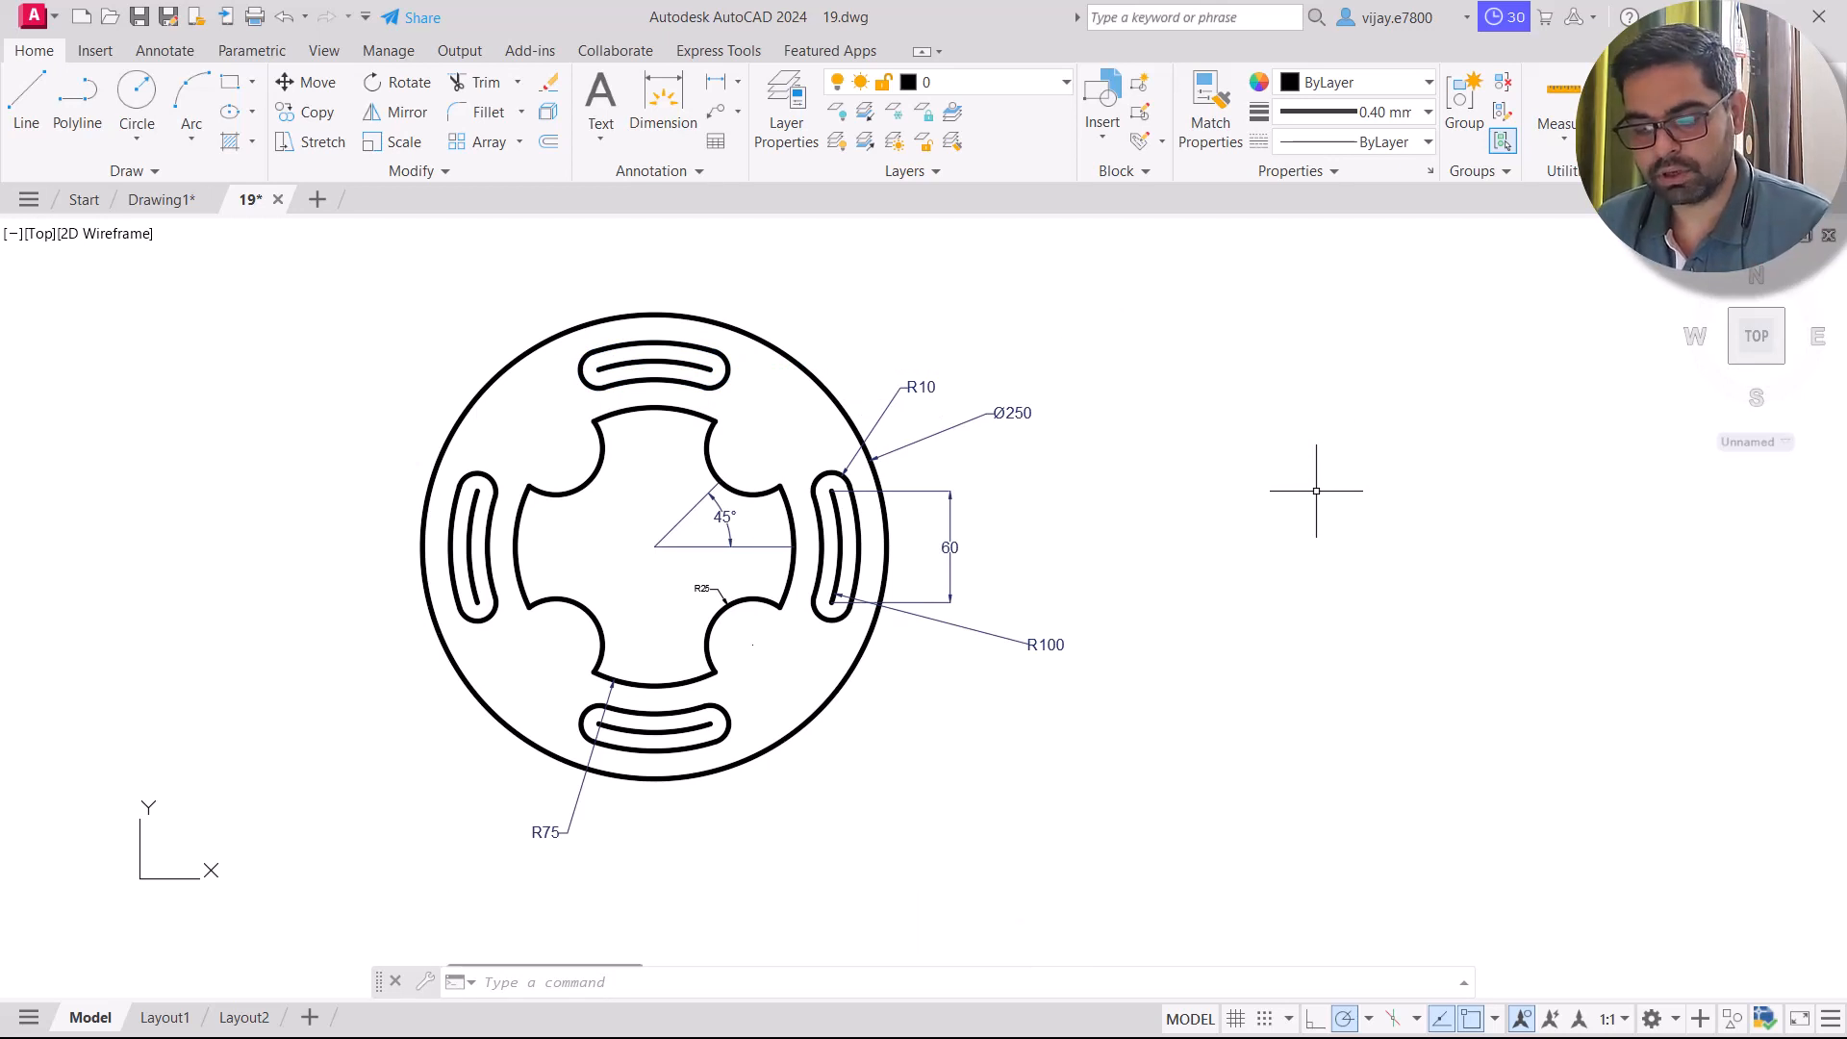
{"action": "left_click", "coordinate": [743, 393]}
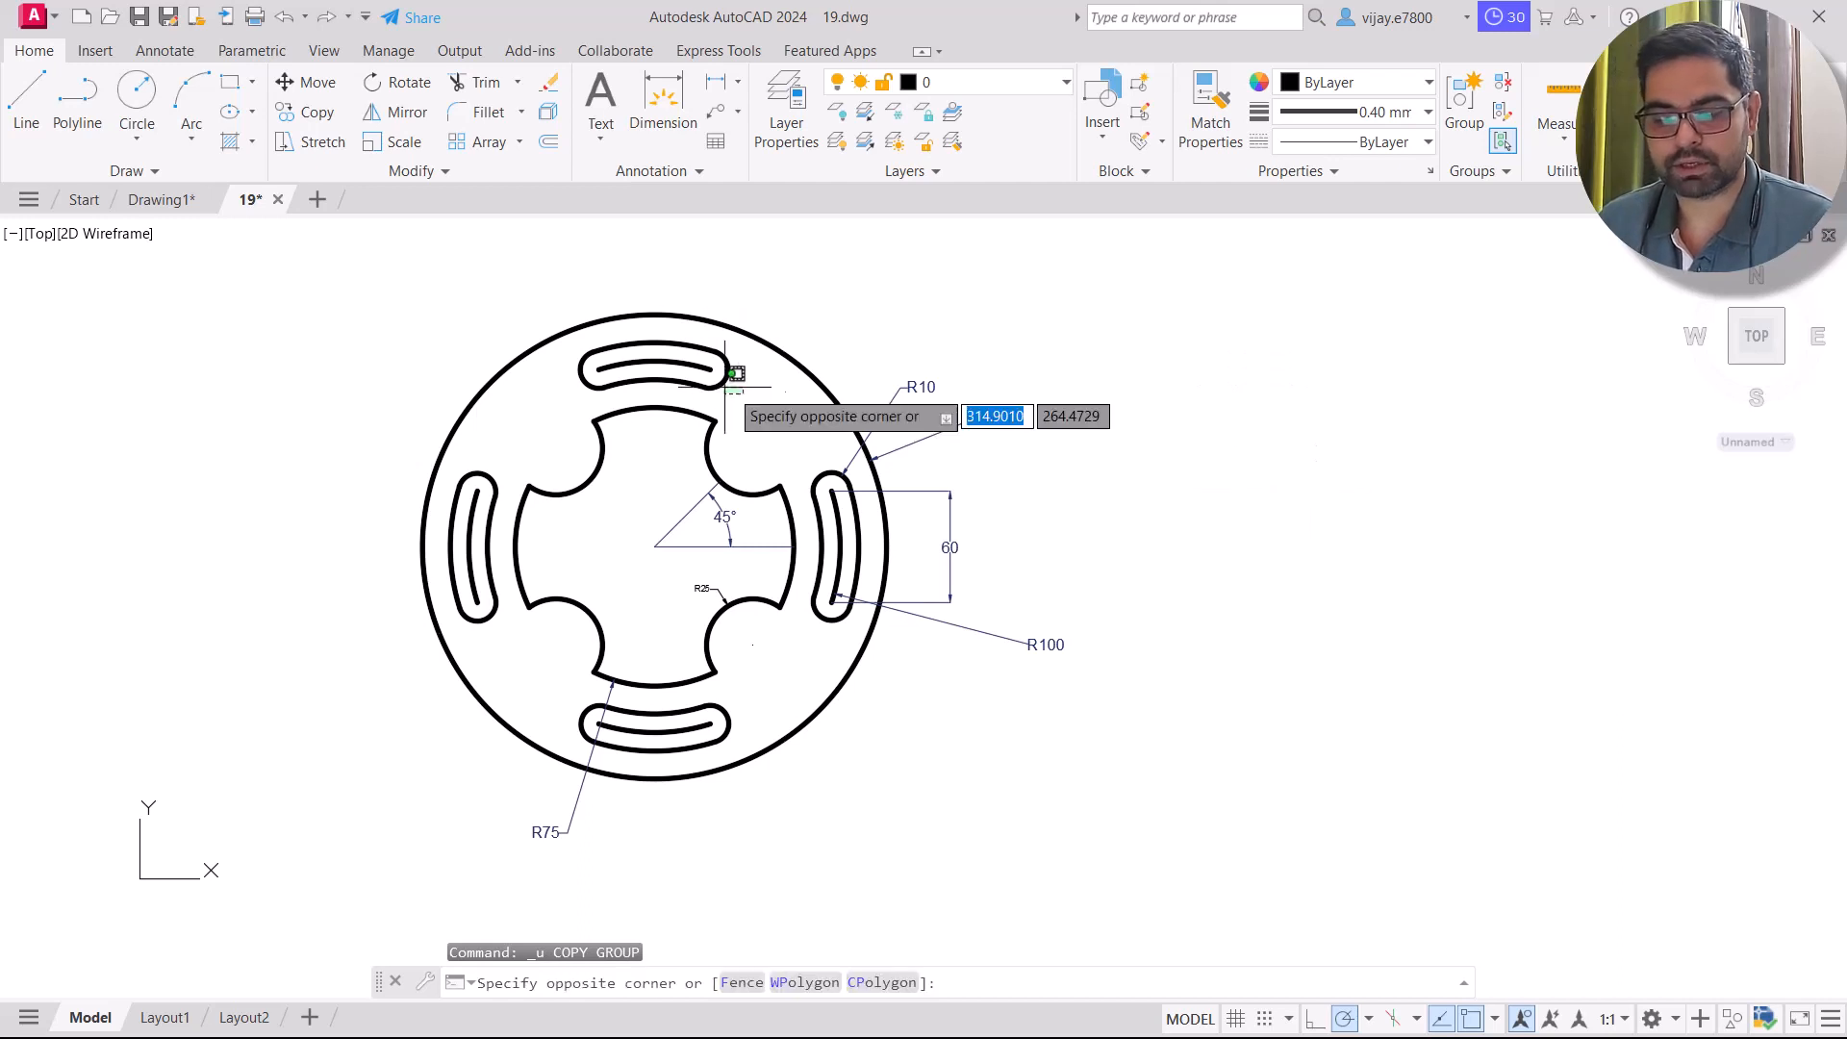
{"action": "left_click", "coordinate": [569, 324]}
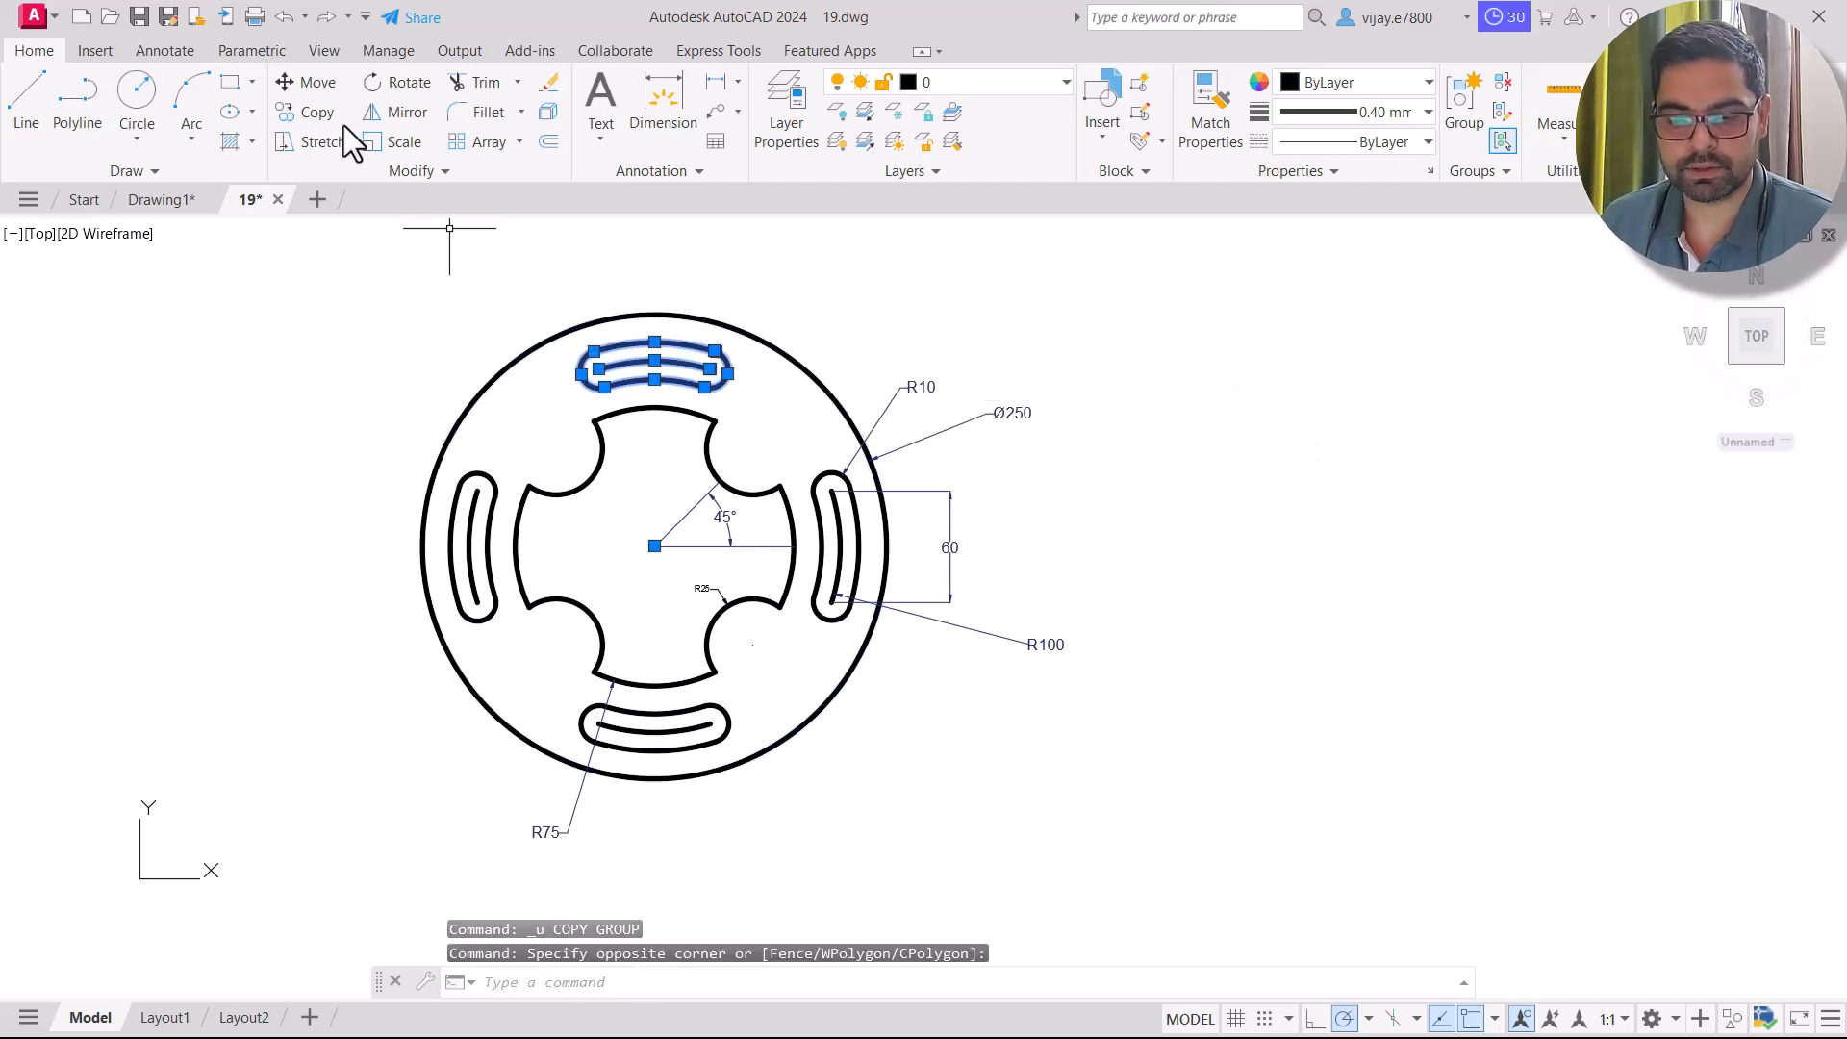
{"action": "left_click", "coordinate": [310, 112]}
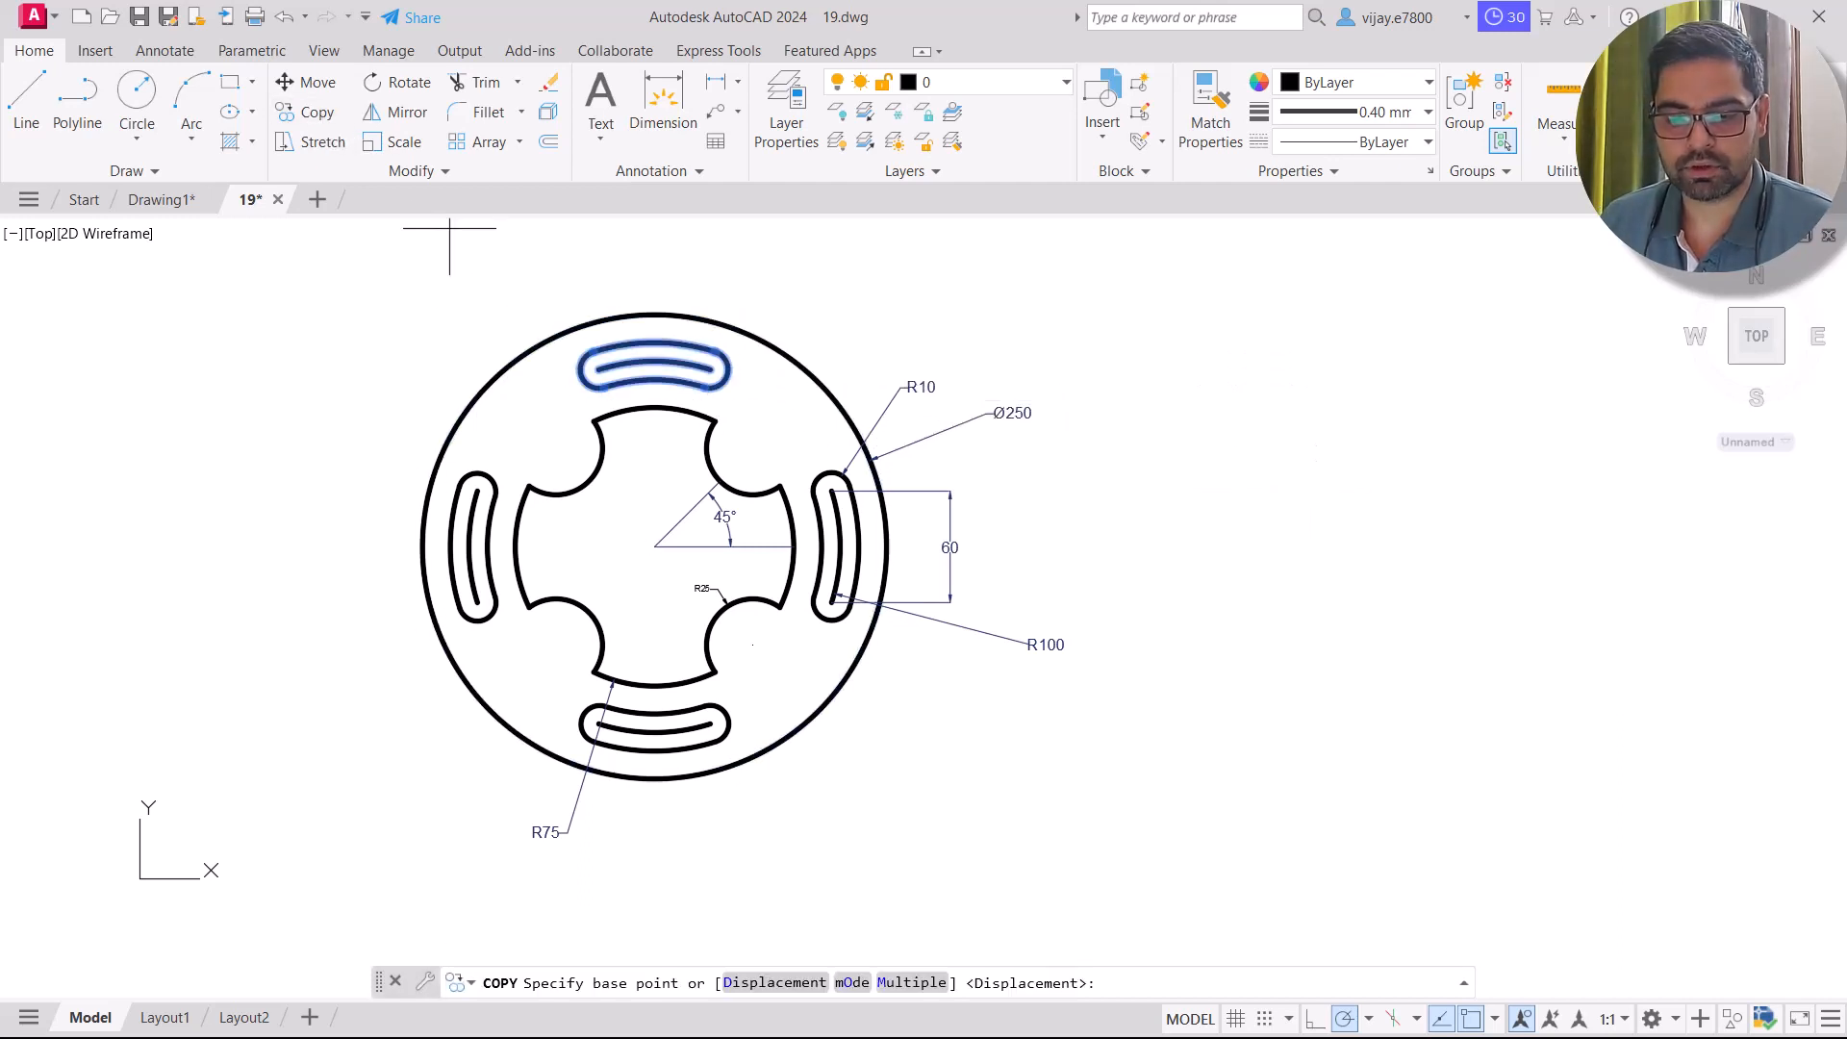
{"action": "left_click", "coordinate": [907, 983]}
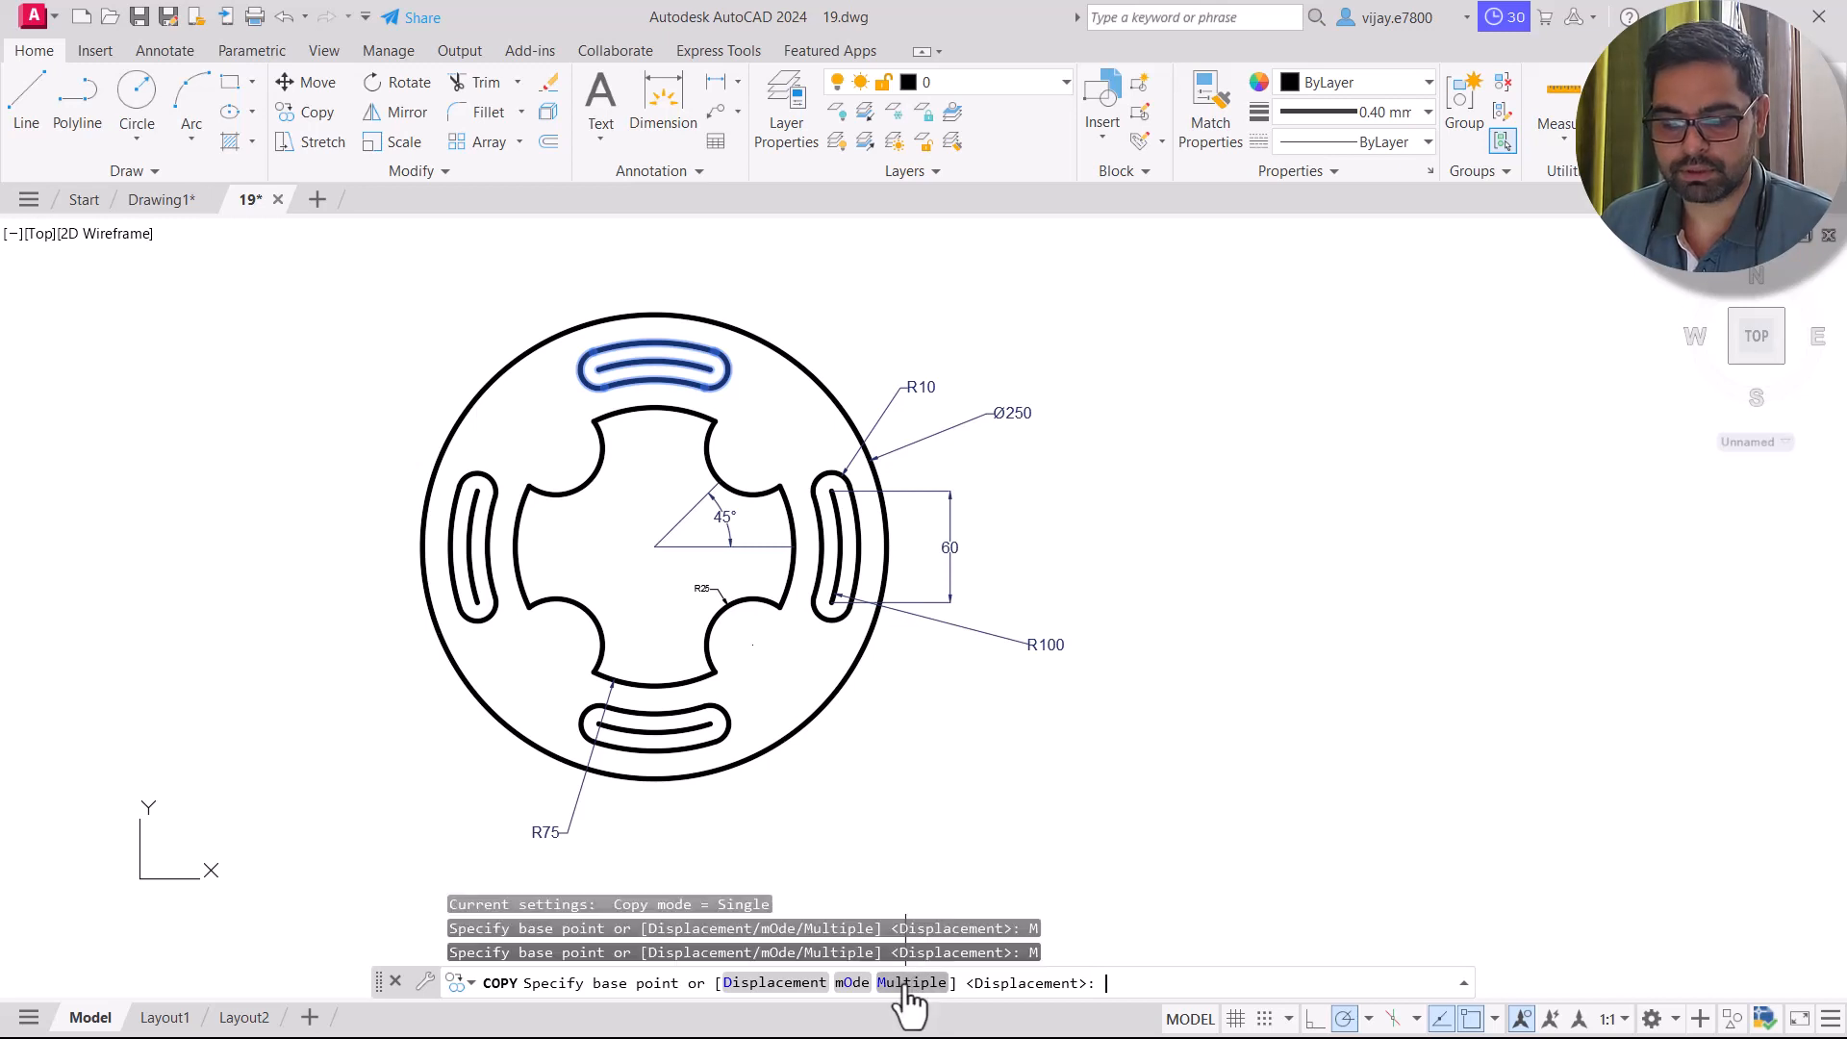
{"action": "left_click", "coordinate": [598, 368]}
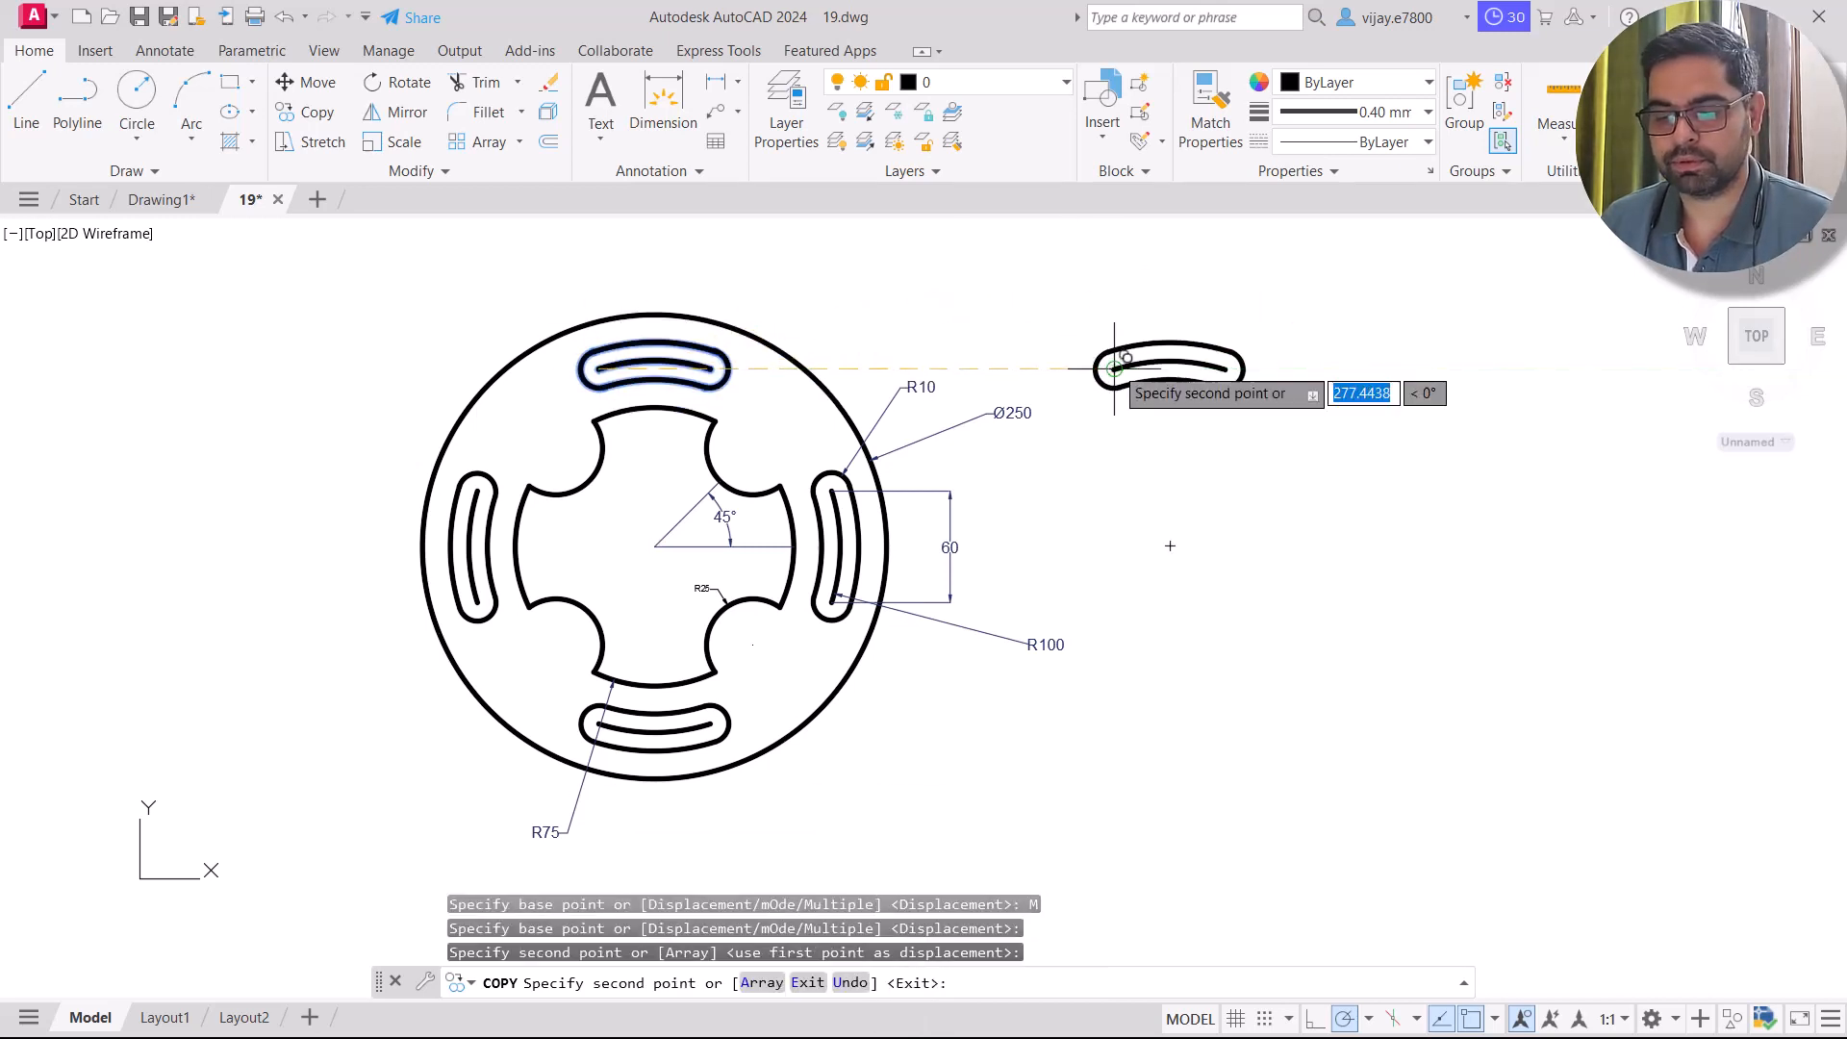
{"action": "left_click", "coordinate": [1199, 468]}
{"action": "left_click", "coordinate": [1219, 559]}
{"action": "left_click", "coordinate": [1202, 636]}
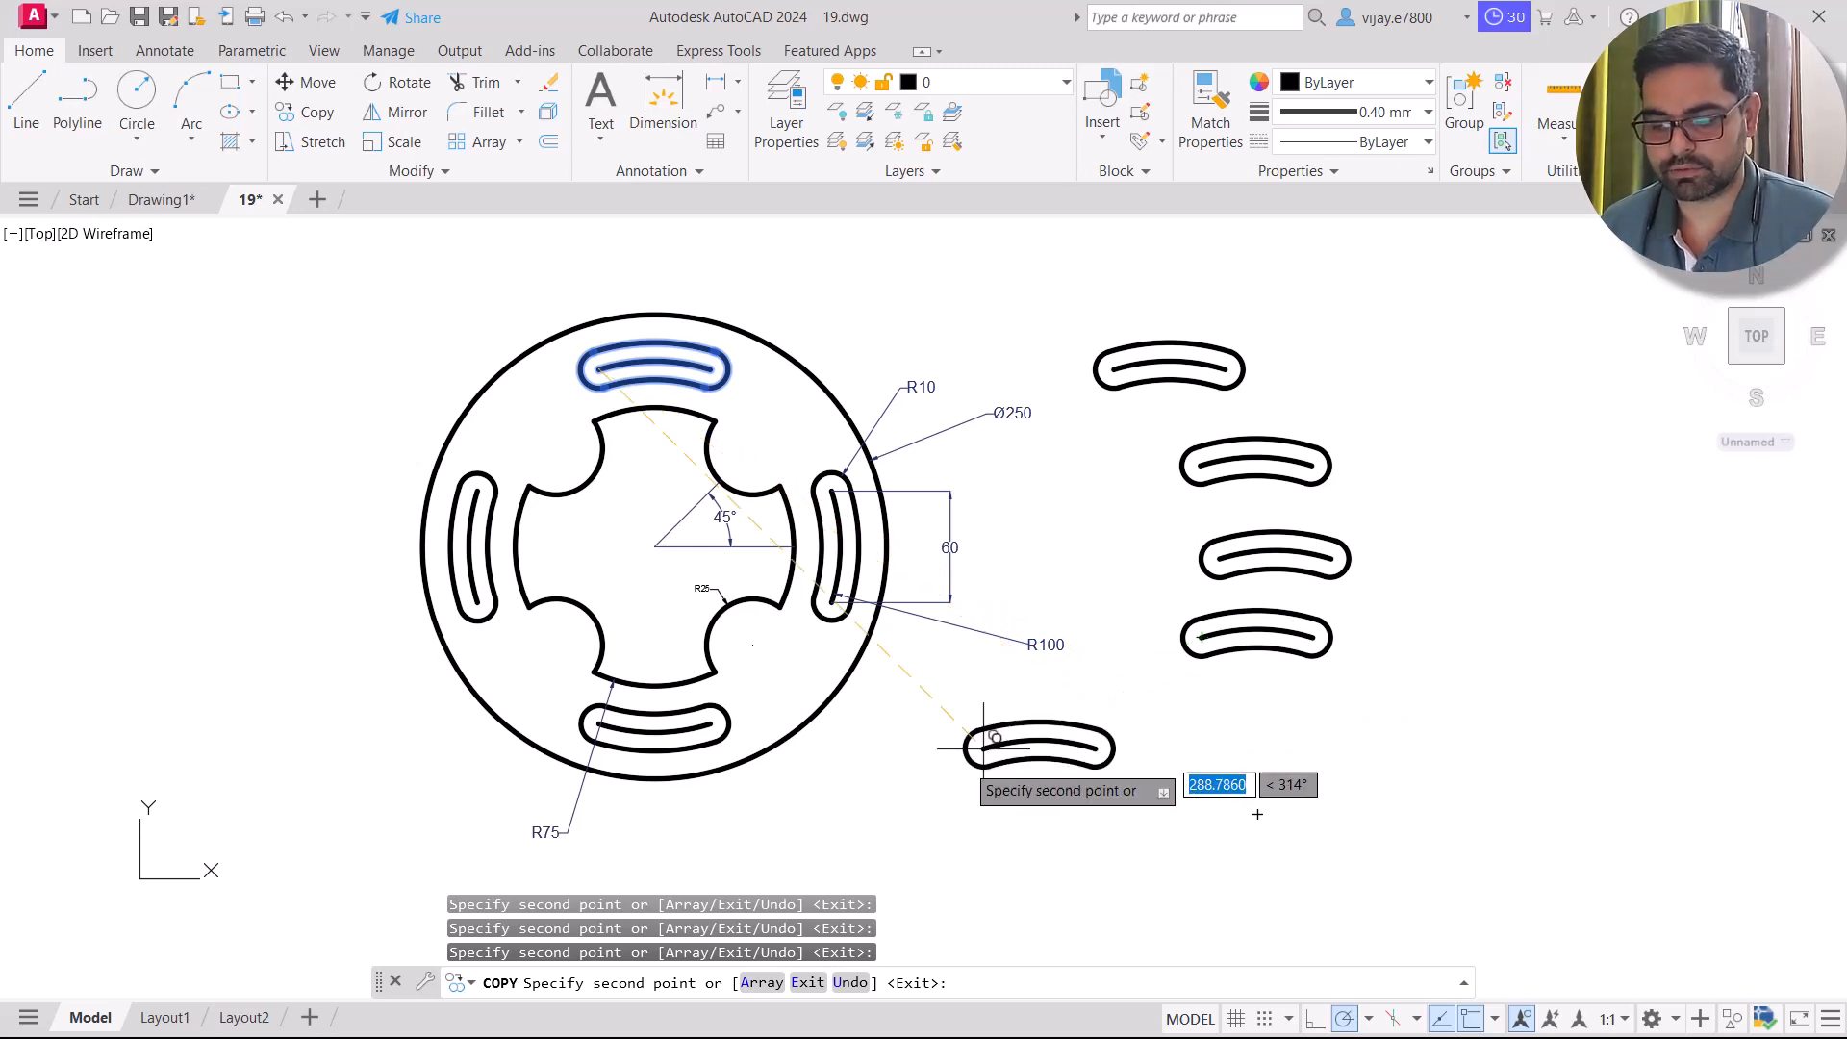
Array the upper slot within the copy as 10 items, using the Fit option along a horizontal row to the left of the disc.
{"action": "left_click", "coordinate": [770, 982]}
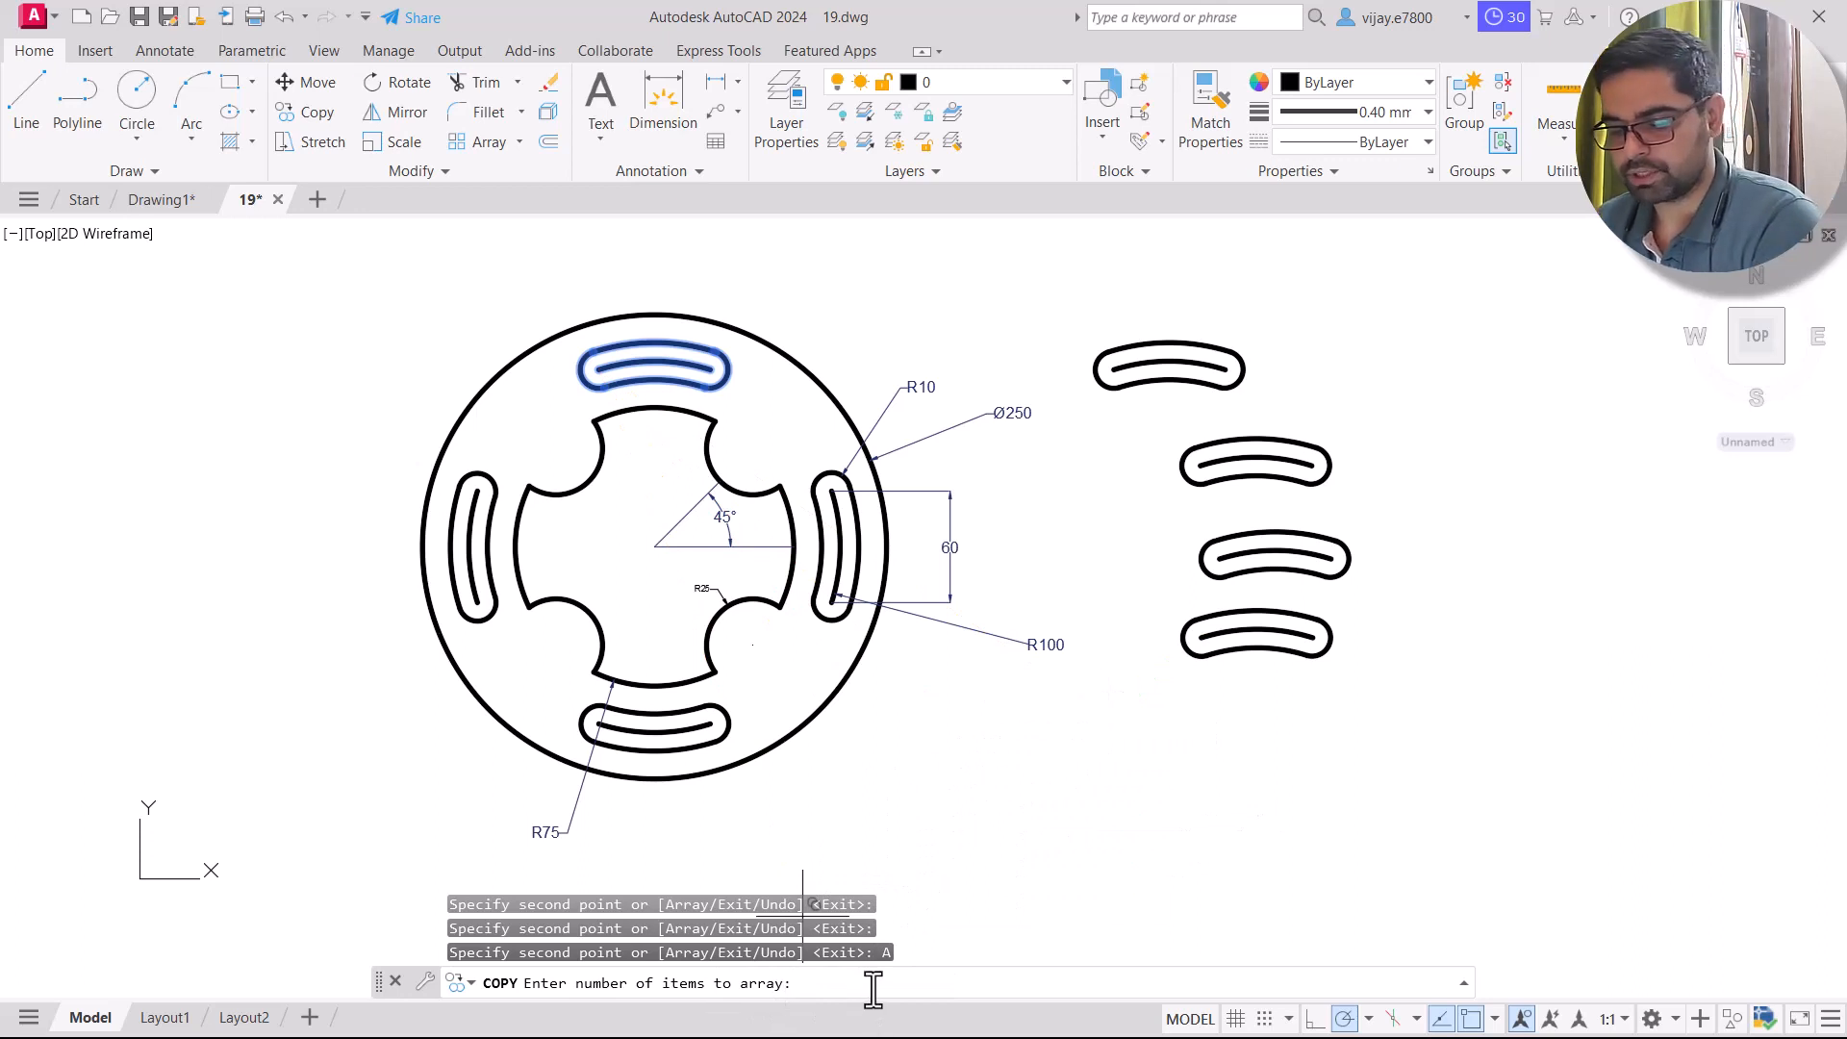
{"action": "type", "text": "10"}
{"action": "key", "text": "Return"}
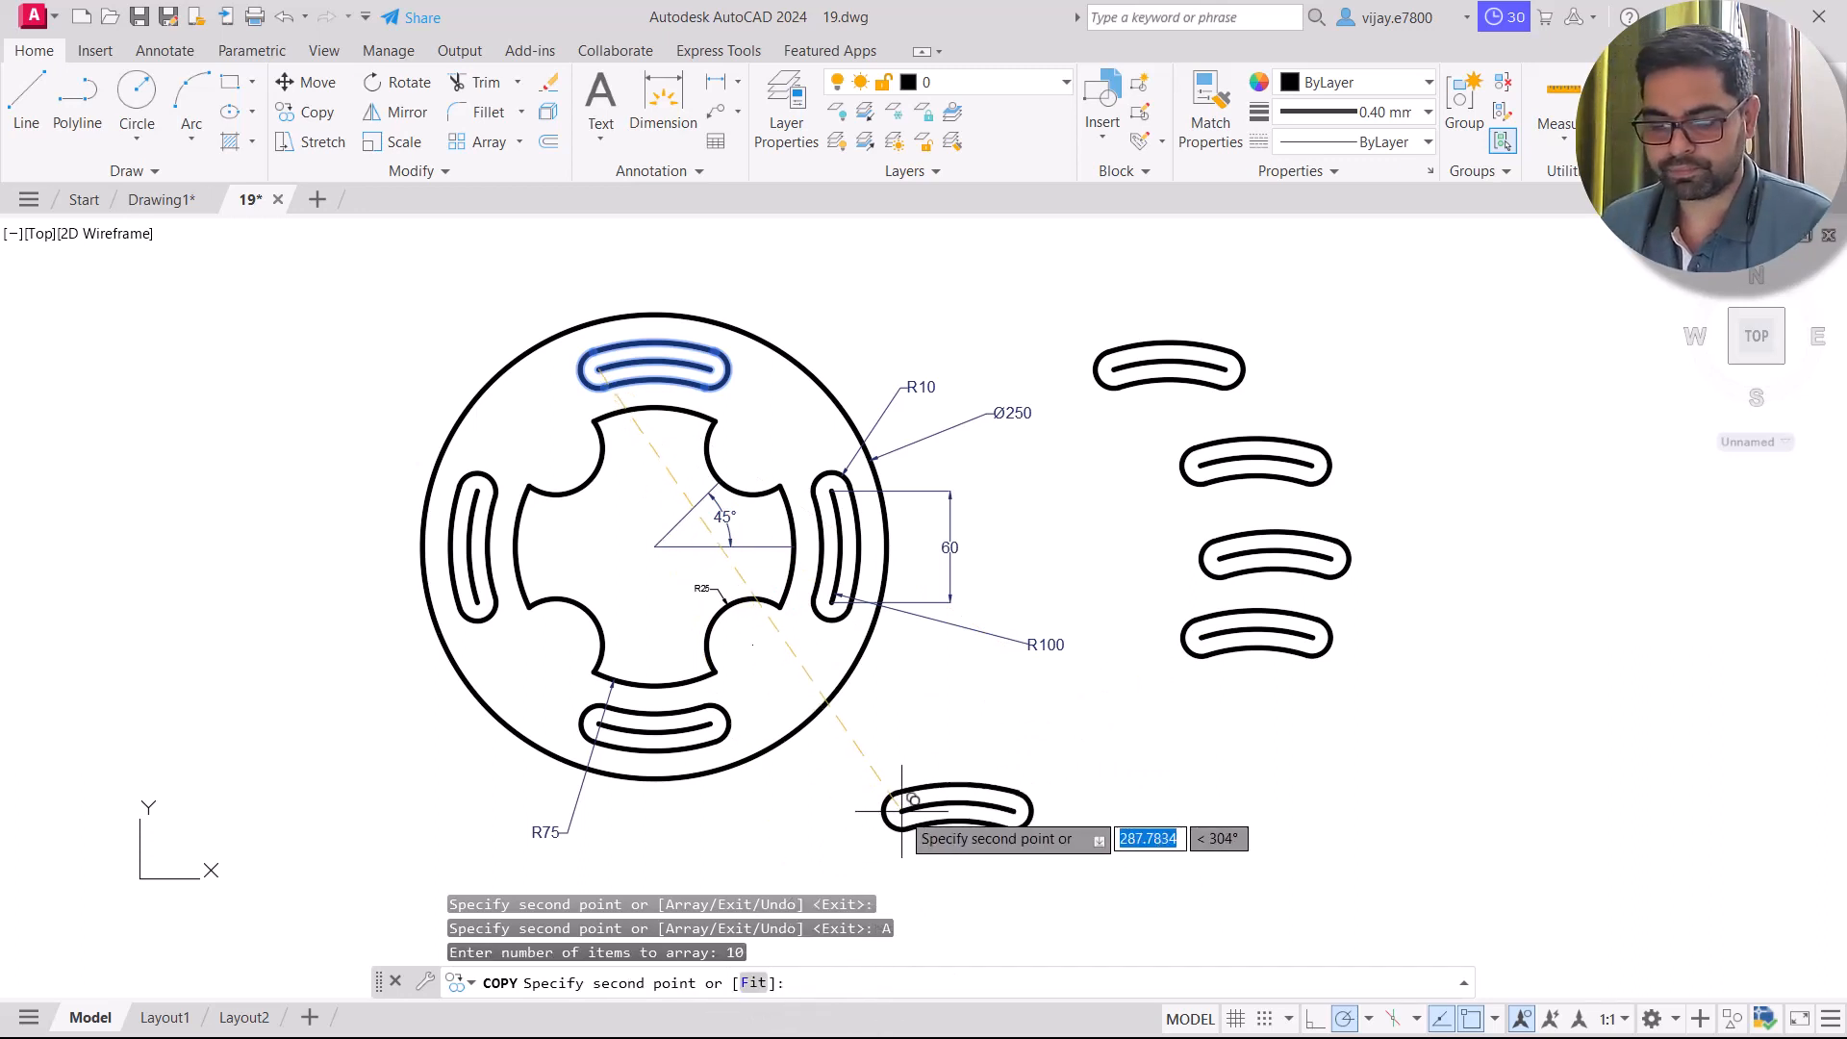
{"action": "scroll", "coordinate": [904, 806], "scroll_direction": "down", "scroll_amount": 2}
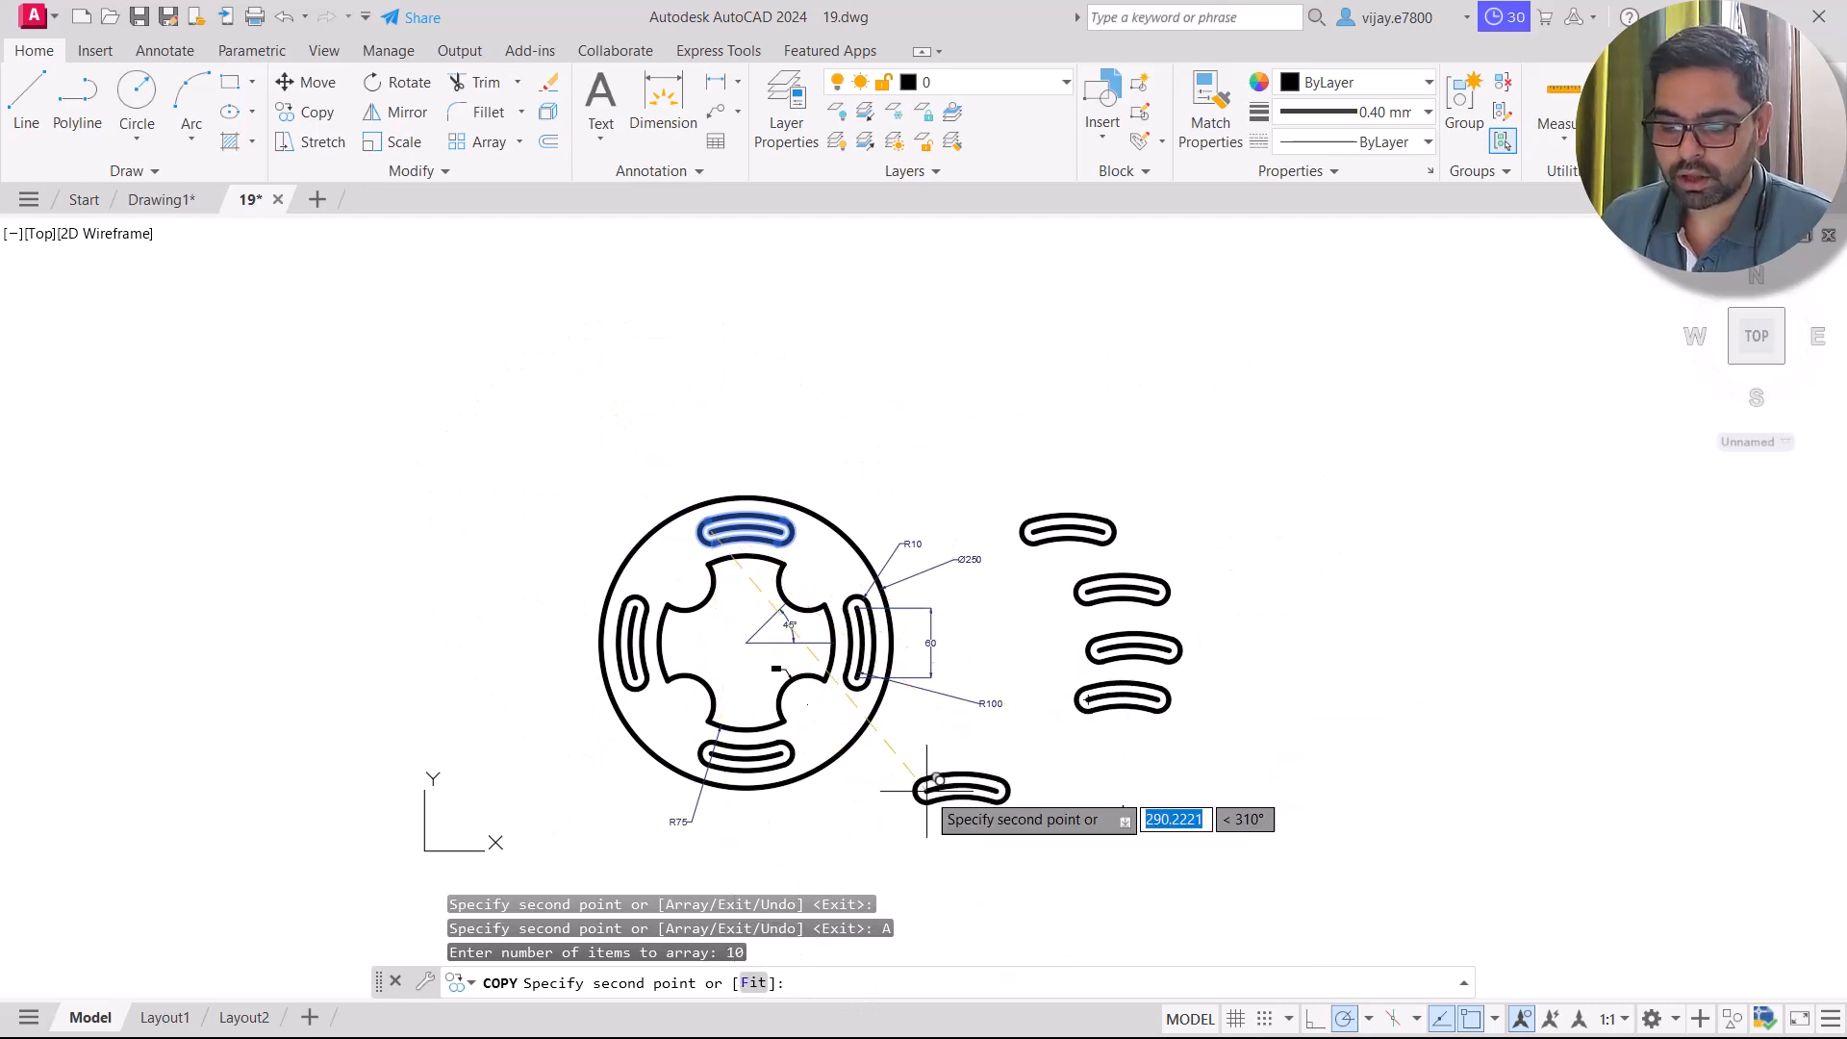
{"action": "scroll", "coordinate": [1157, 491], "scroll_direction": "down", "scroll_amount": 5}
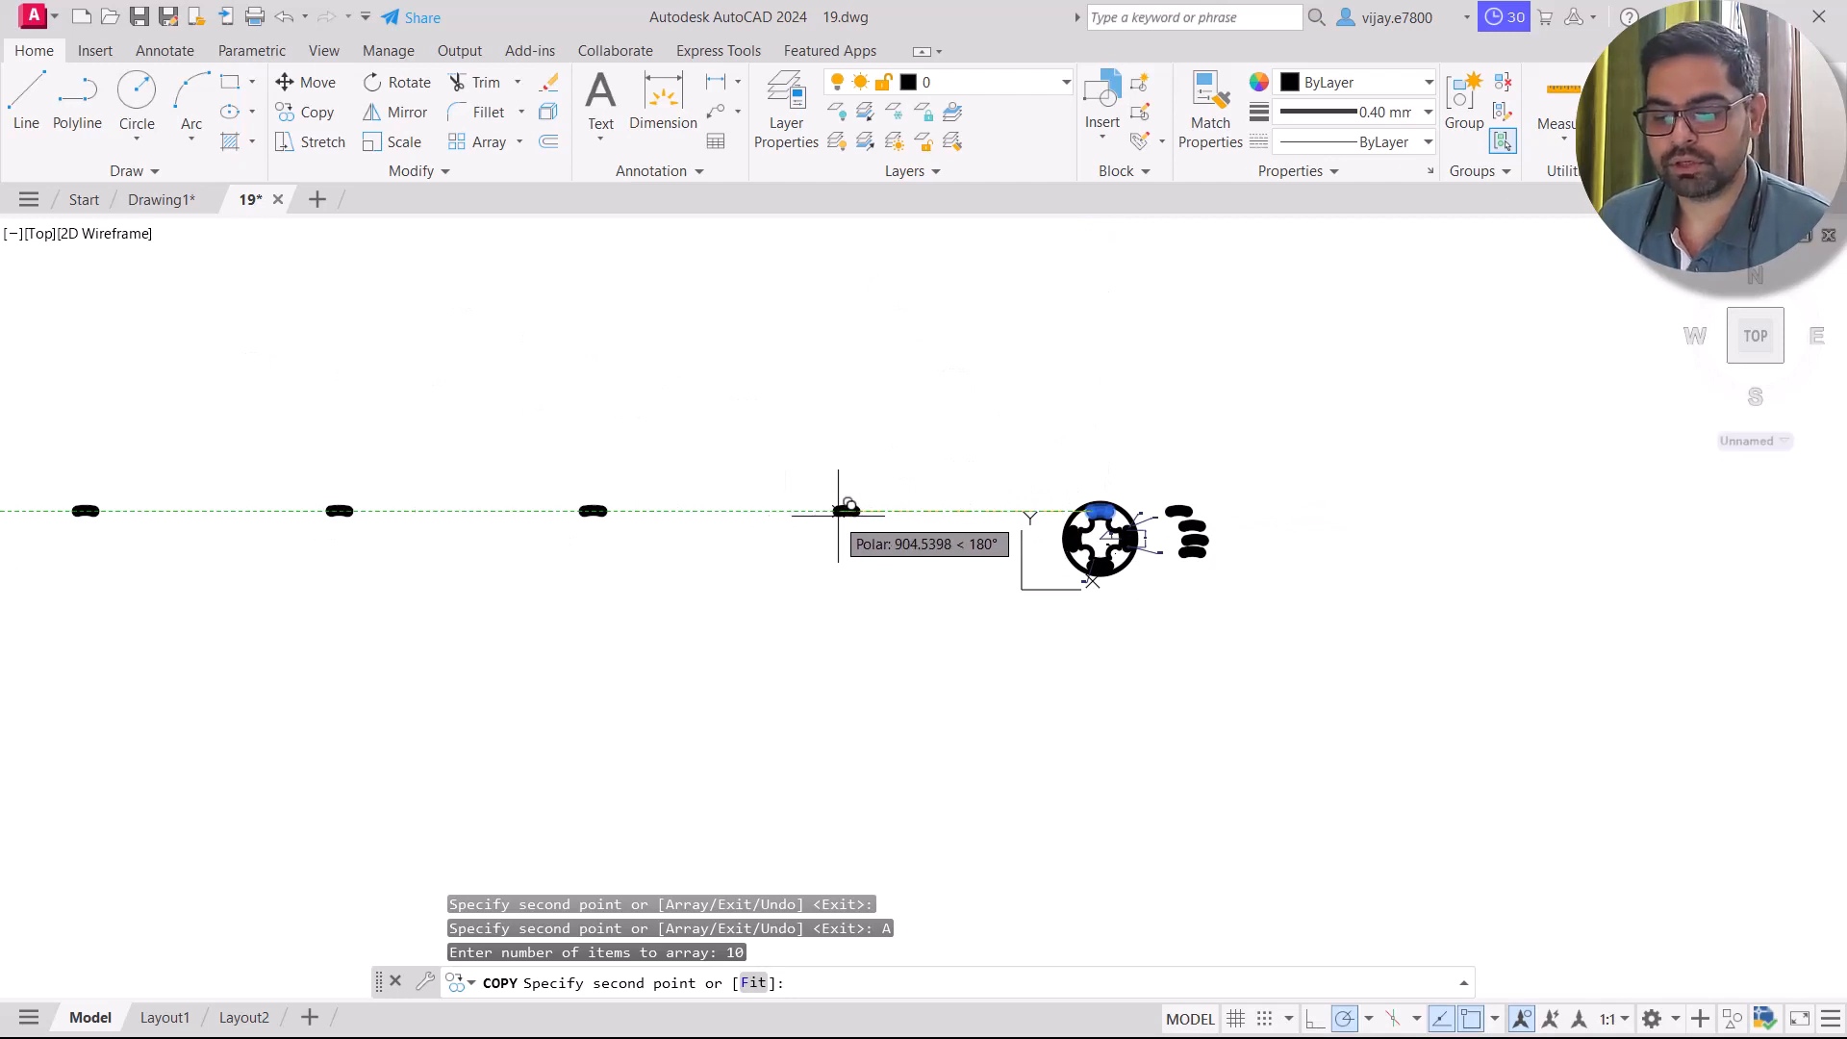
{"action": "scroll", "coordinate": [921, 511], "scroll_direction": "up", "scroll_amount": 4}
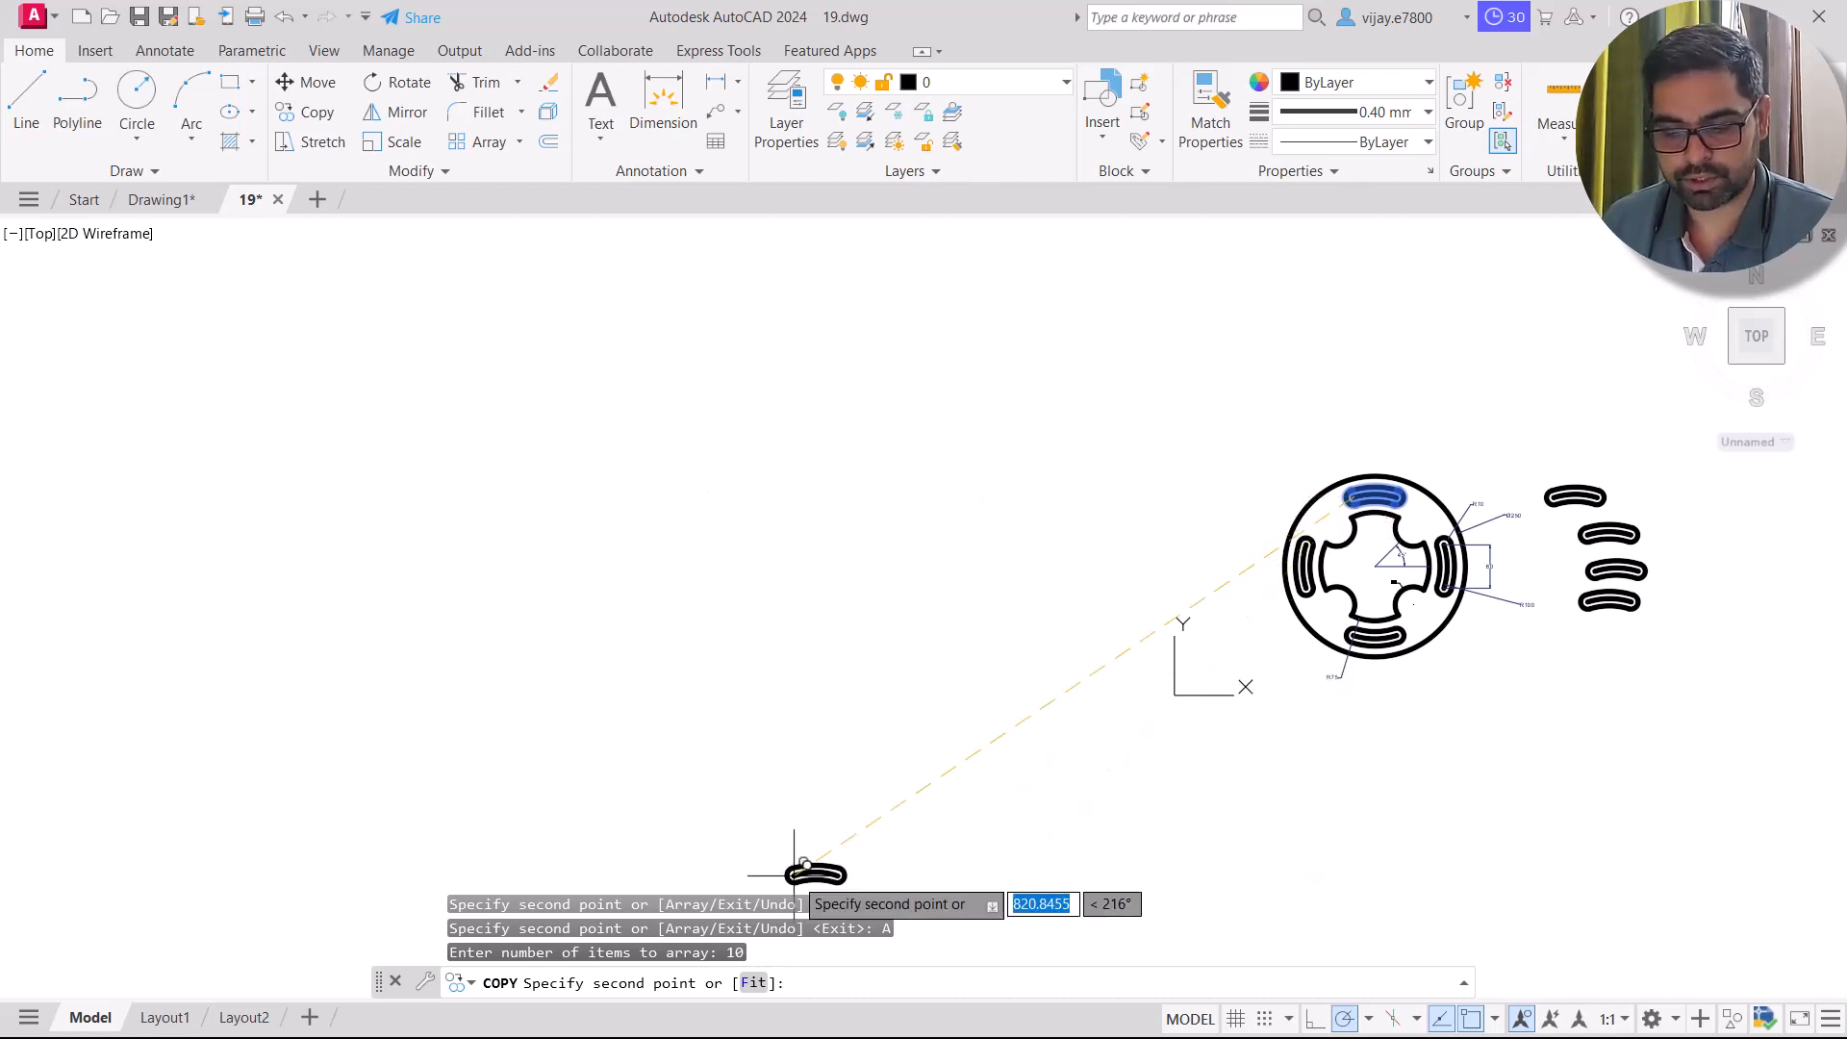
{"action": "left_click", "coordinate": [750, 982]}
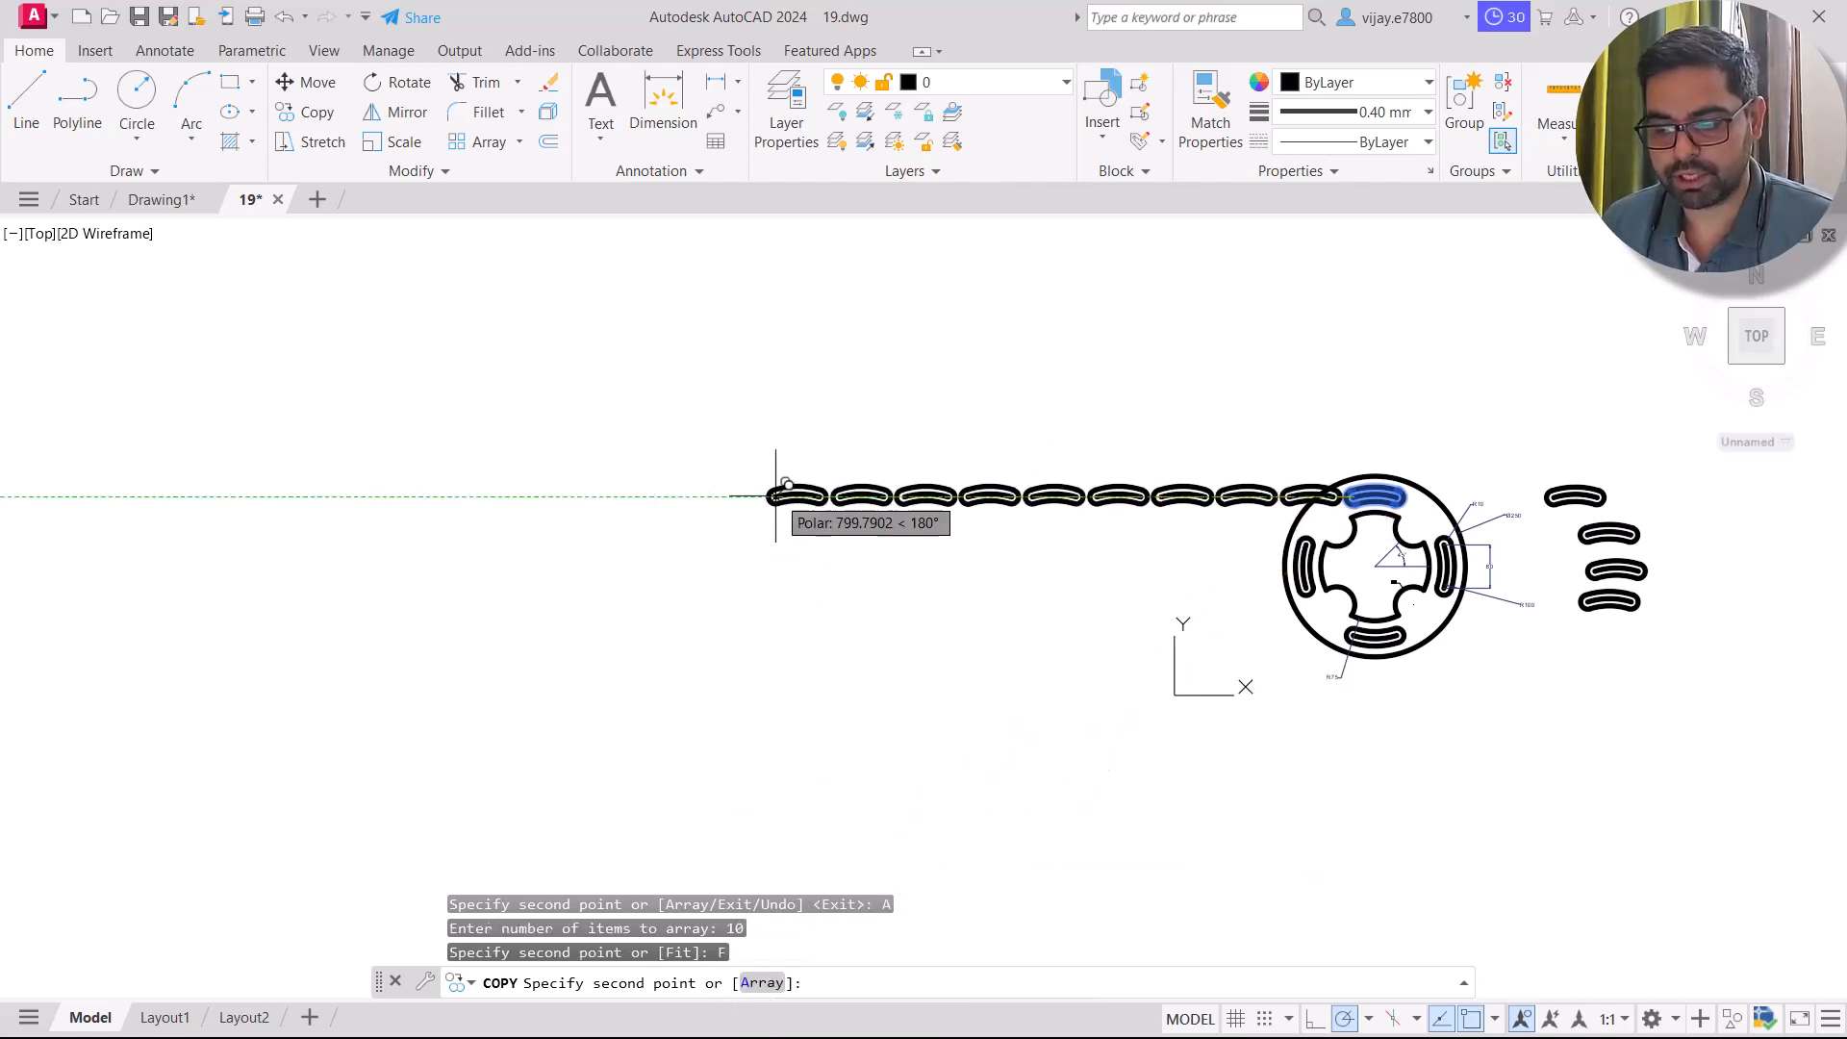